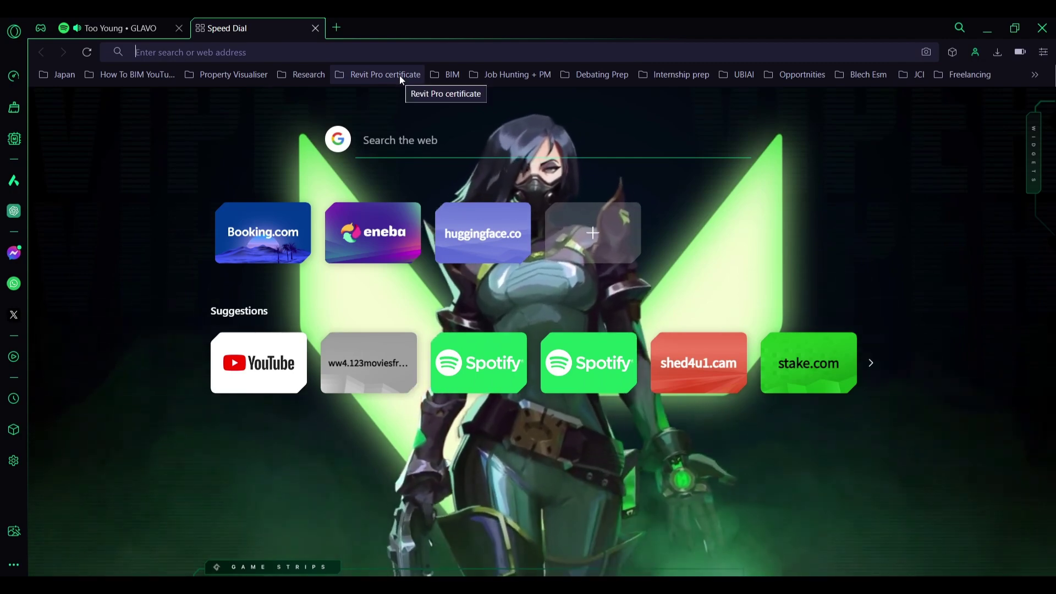
Search 'autodesk', go to the Education software catalogue and select Navisworks Manage
{"action": "type", "text": "autodesk.com/education/edu-software/overview?sorting=featured&filters=individual"}
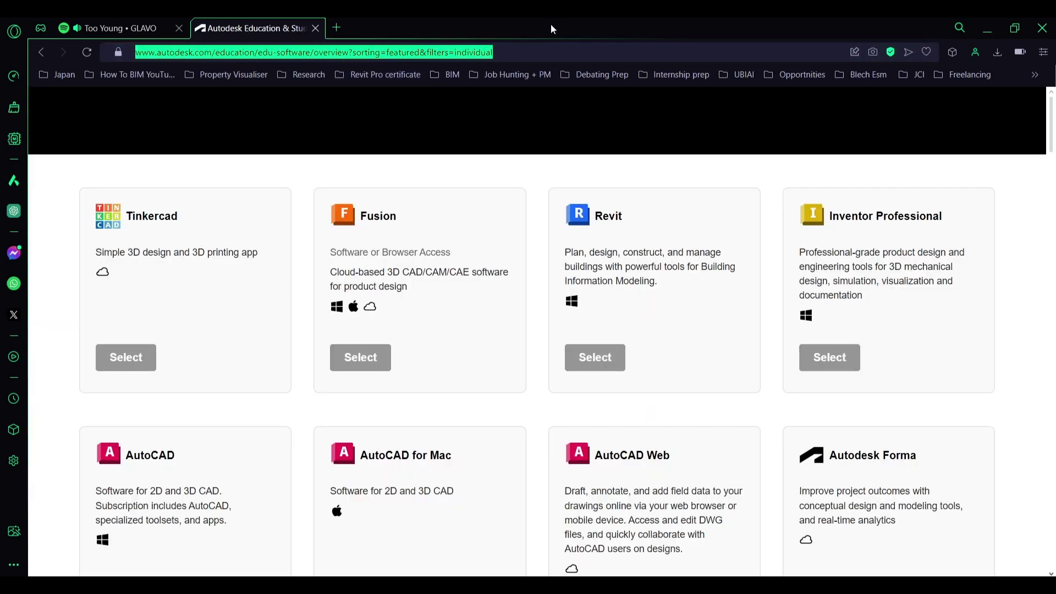
{"action": "left_click", "coordinate": [528, 122]}
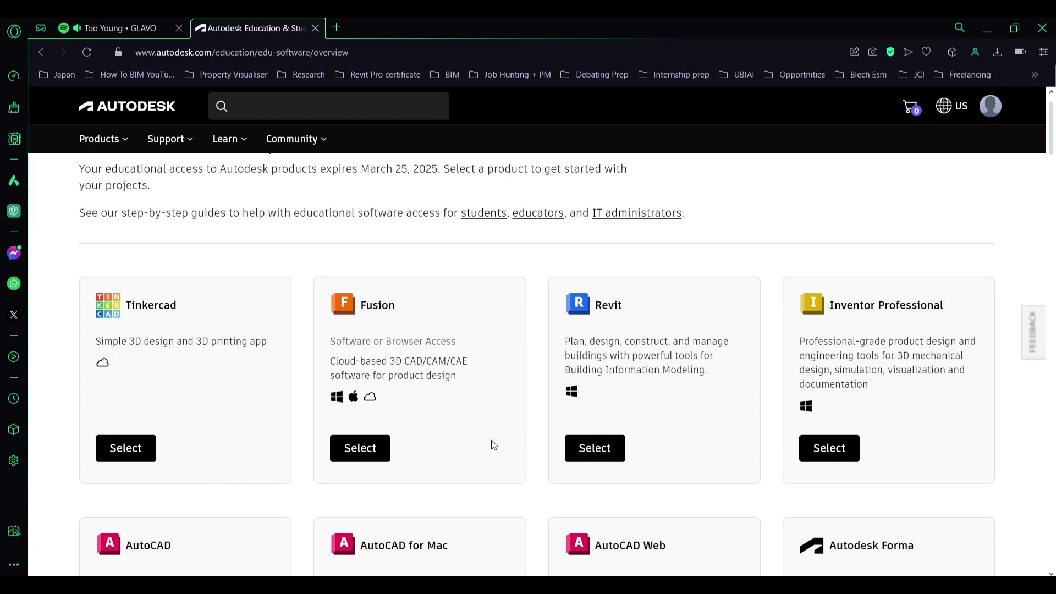
{"action": "scroll", "coordinate": [313, 406], "scroll_direction": "down", "scroll_amount": 20}
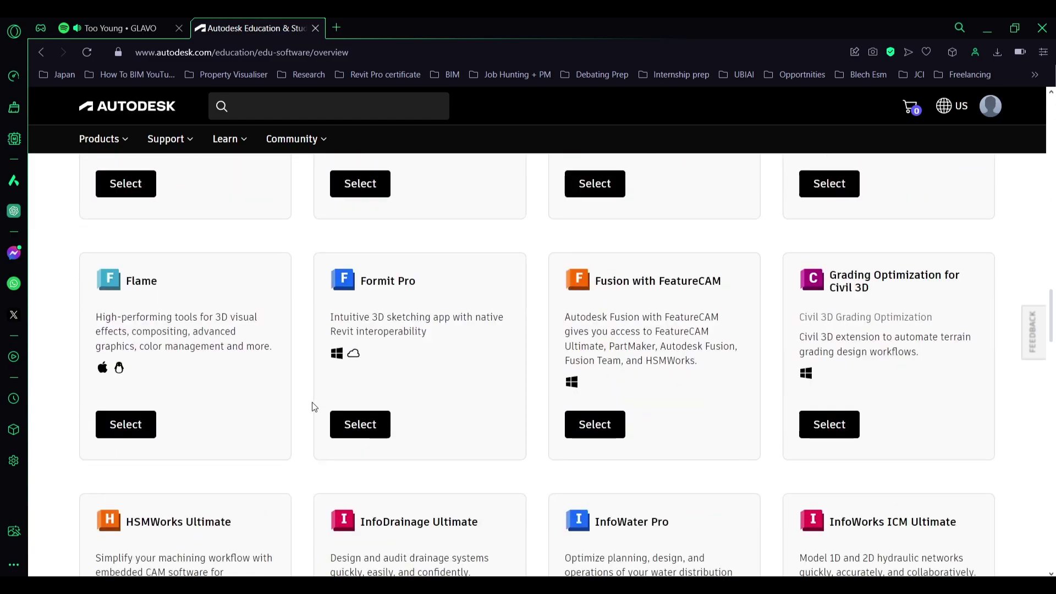
{"action": "scroll", "coordinate": [312, 401], "scroll_direction": "down", "scroll_amount": 20}
{"action": "left_click", "coordinate": [360, 465]}
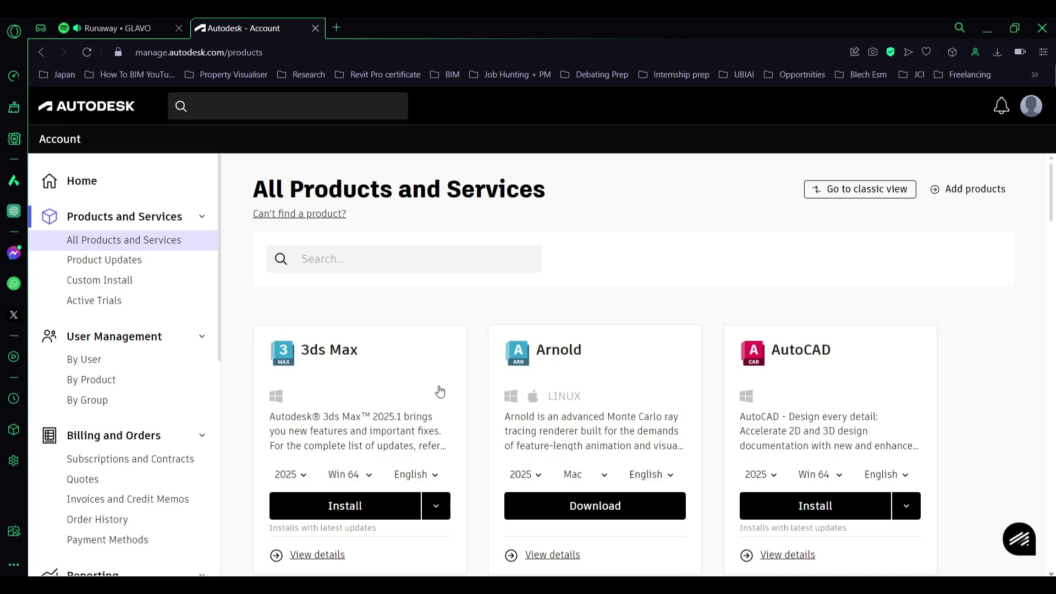
On the Navisworks card, keep version 2025, platform Win 64 and language English
{"action": "scroll", "coordinate": [659, 447], "scroll_direction": "down", "scroll_amount": 9}
{"action": "scroll", "coordinate": [660, 448], "scroll_direction": "down", "scroll_amount": 20}
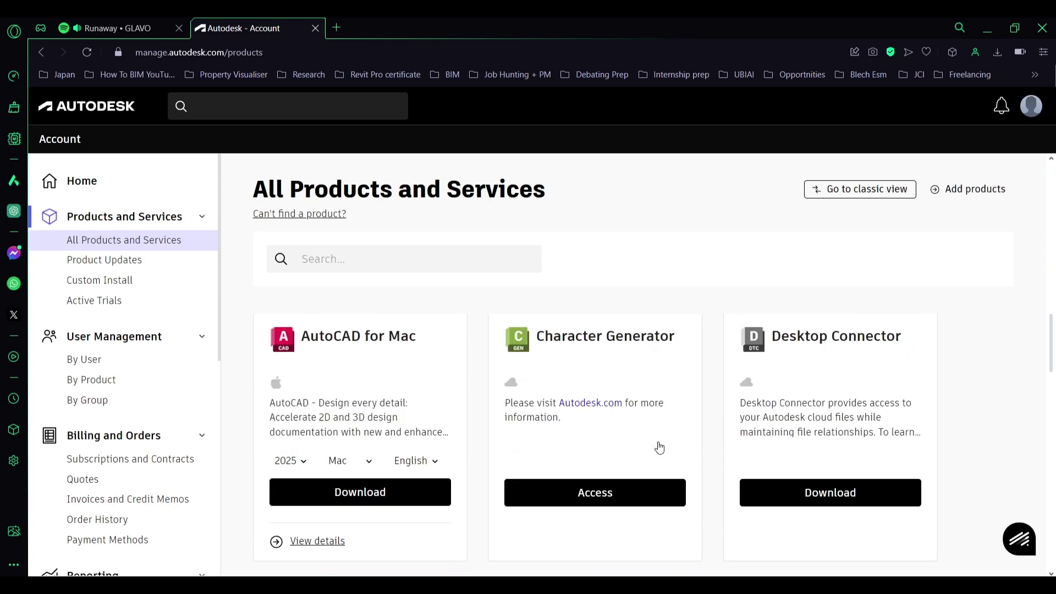
{"action": "scroll", "coordinate": [407, 517], "scroll_direction": "down", "scroll_amount": 3}
{"action": "left_click", "coordinate": [288, 381]}
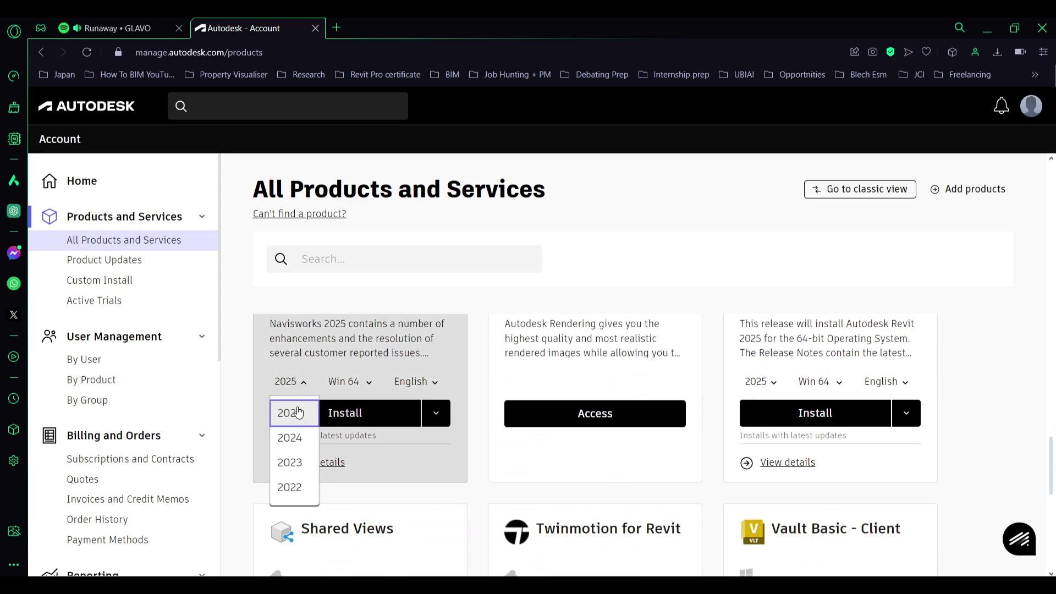
{"action": "left_click", "coordinate": [346, 382]}
{"action": "left_click", "coordinate": [352, 382]}
{"action": "left_click", "coordinate": [355, 384]}
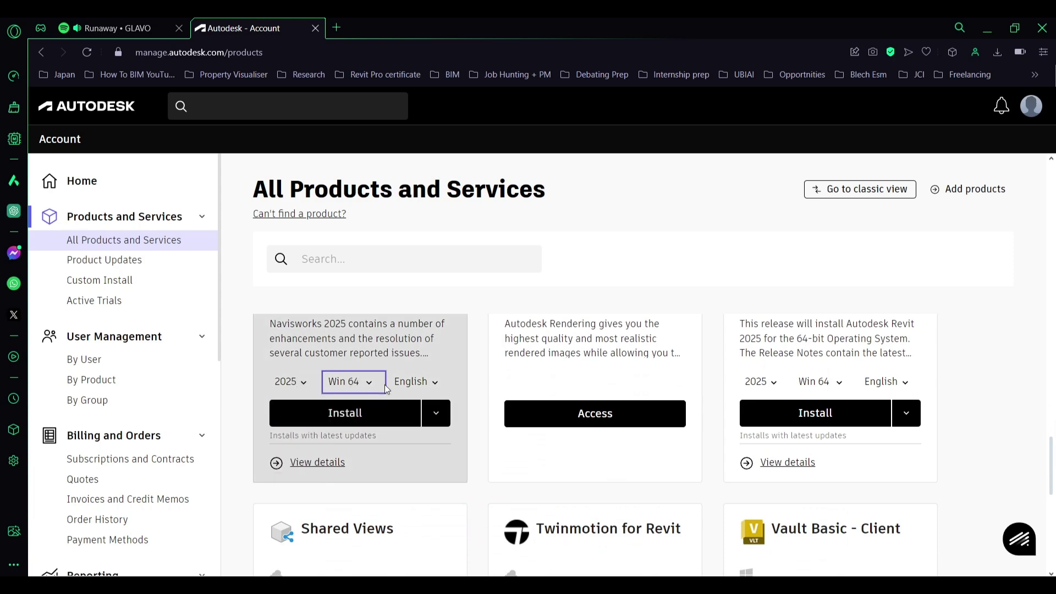
{"action": "left_click", "coordinate": [410, 388]}
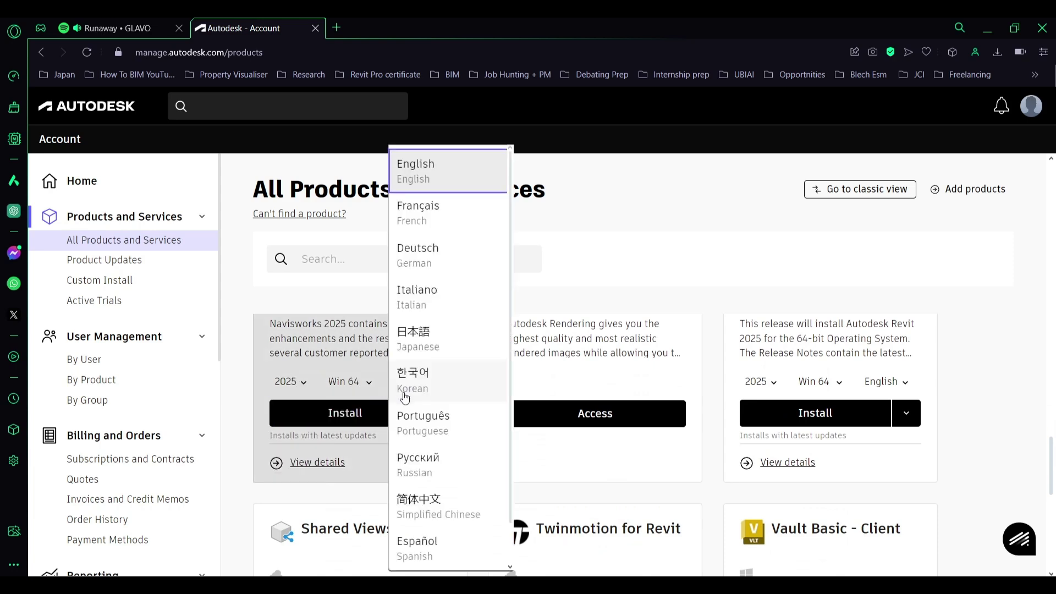
{"action": "left_click", "coordinate": [424, 181]}
Install Navisworks Manage 2025 and accept the Autodesk terms to start the download
{"action": "left_click", "coordinate": [436, 414]}
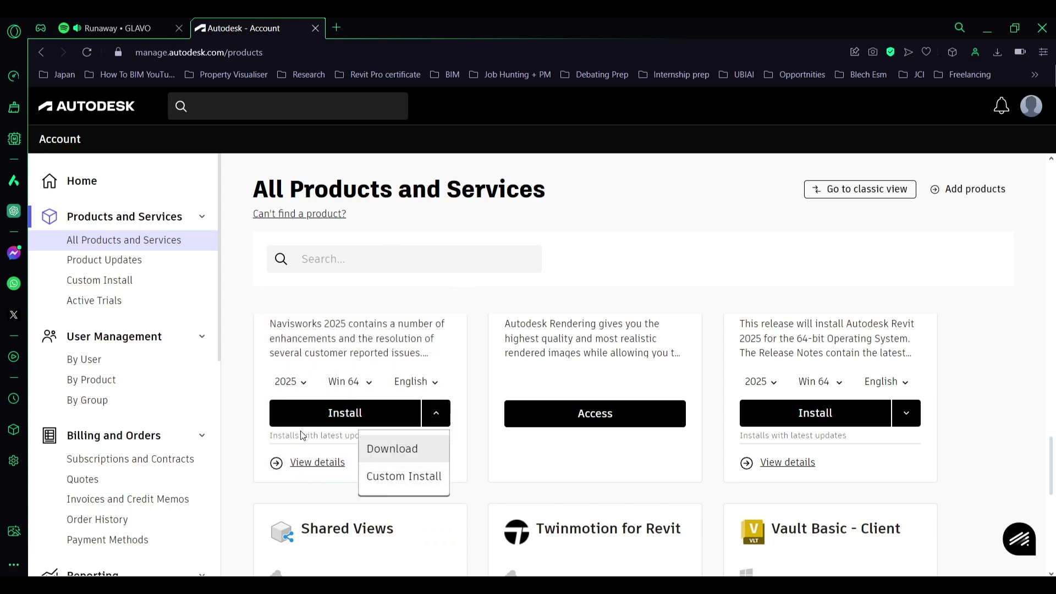
{"action": "key", "text": "Escape"}
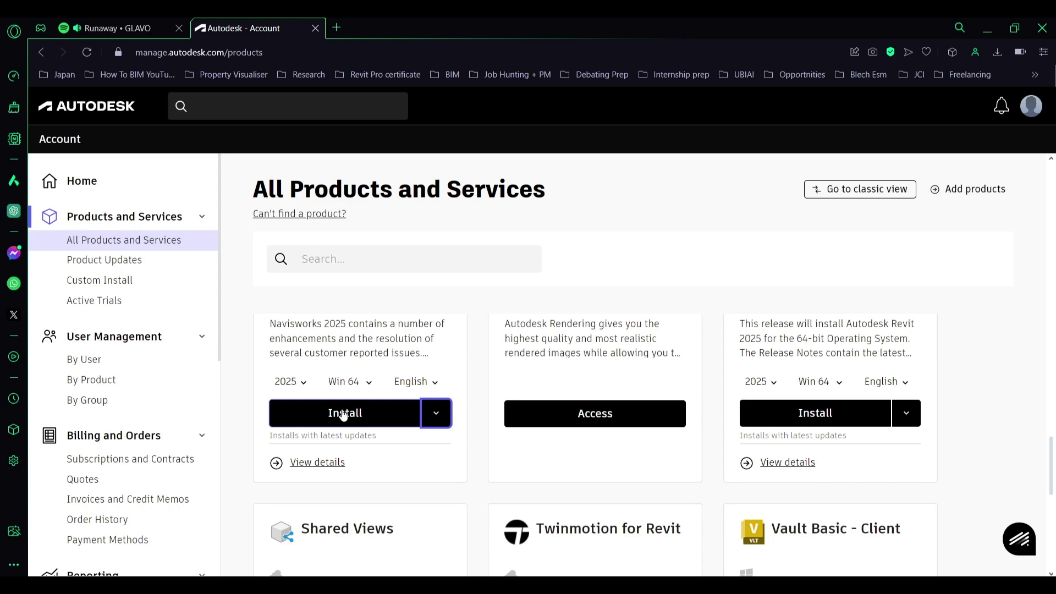
{"action": "left_click", "coordinate": [343, 413]}
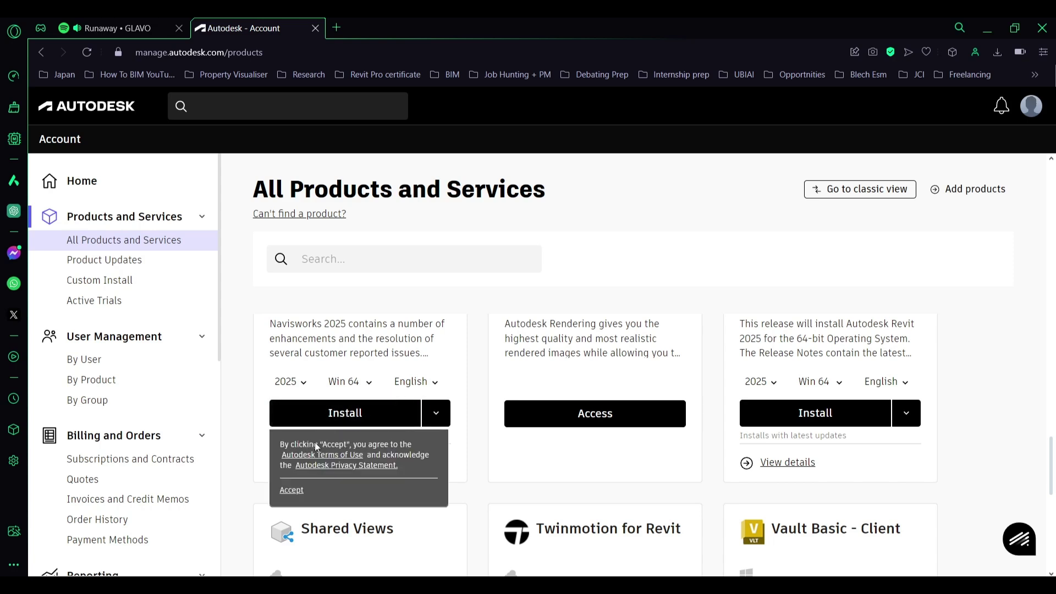
{"action": "left_click", "coordinate": [291, 490]}
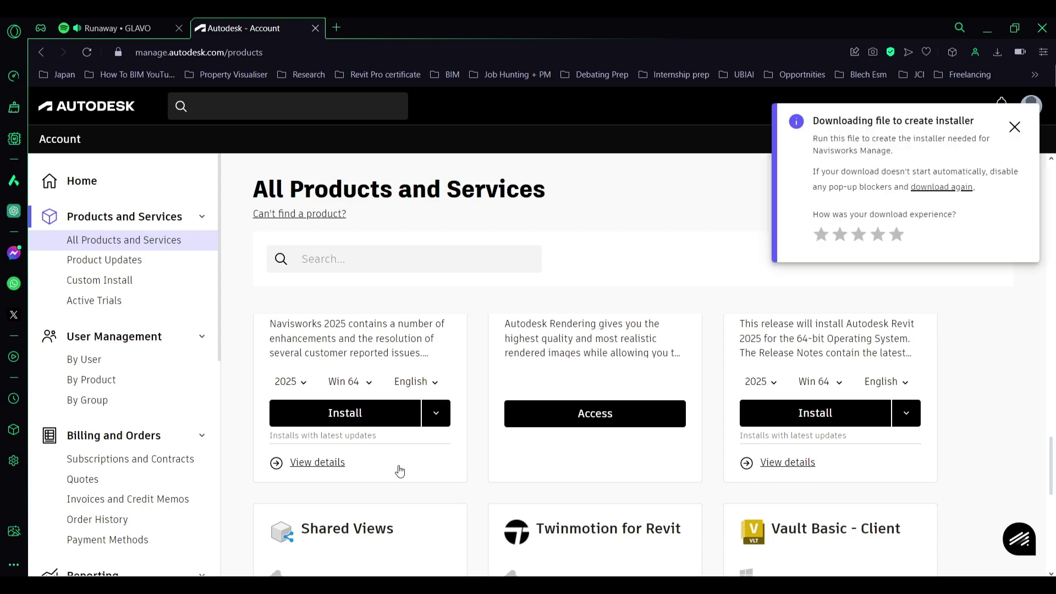
Save the Navisworks installer to Téléchargements with Enregistrer
{"action": "scroll", "coordinate": [400, 471], "scroll_direction": "down", "scroll_amount": 1}
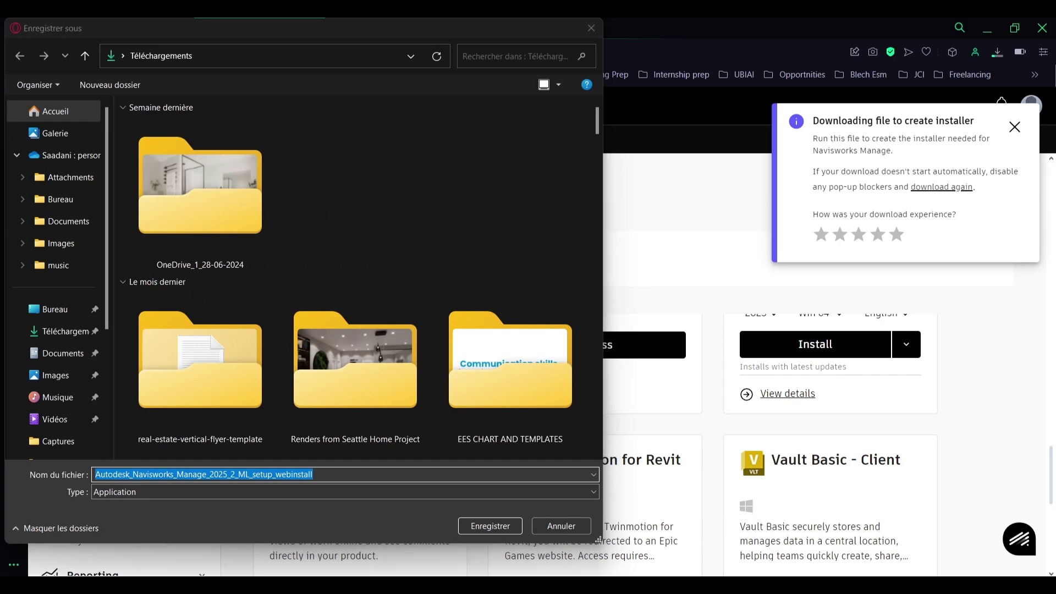
{"action": "key", "text": "Return"}
{"action": "left_click", "coordinate": [1015, 127]}
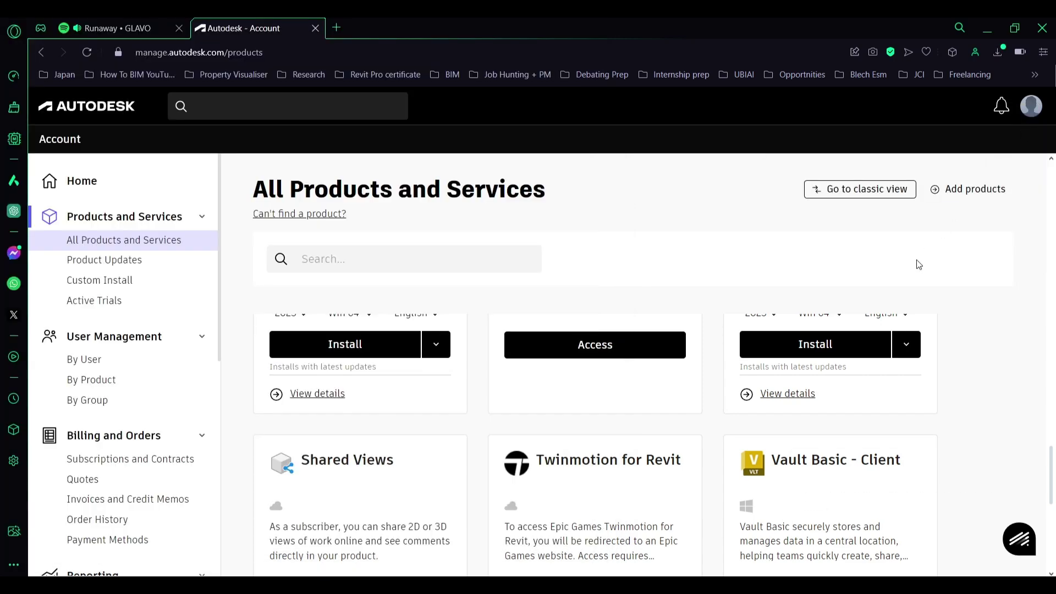
Run the downloaded Navisworks setup file from the browser downloads list and move the Install window aside
{"action": "left_click", "coordinate": [997, 54]}
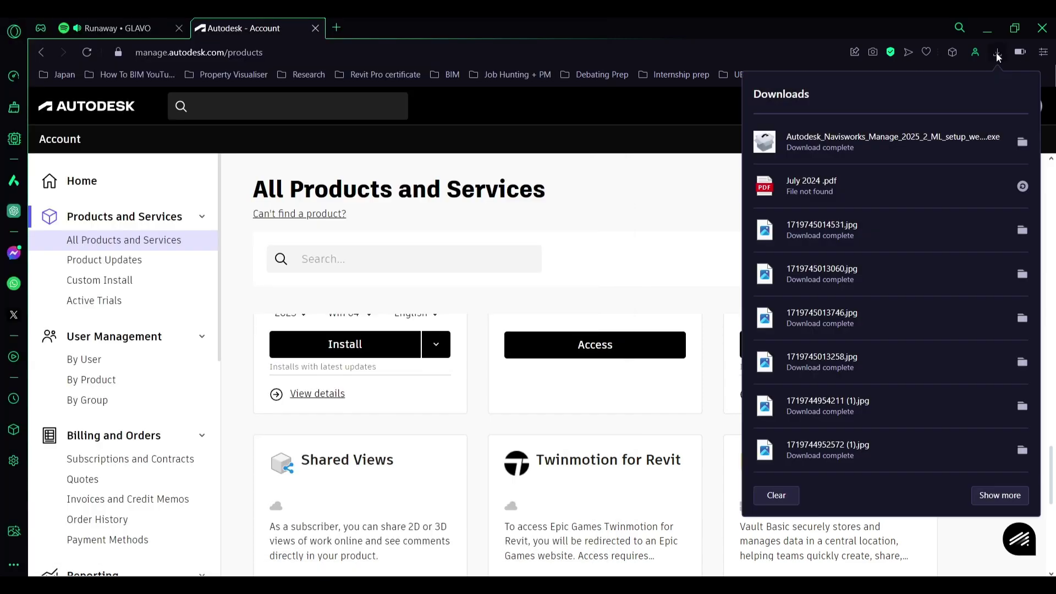
{"action": "left_click", "coordinate": [752, 19]}
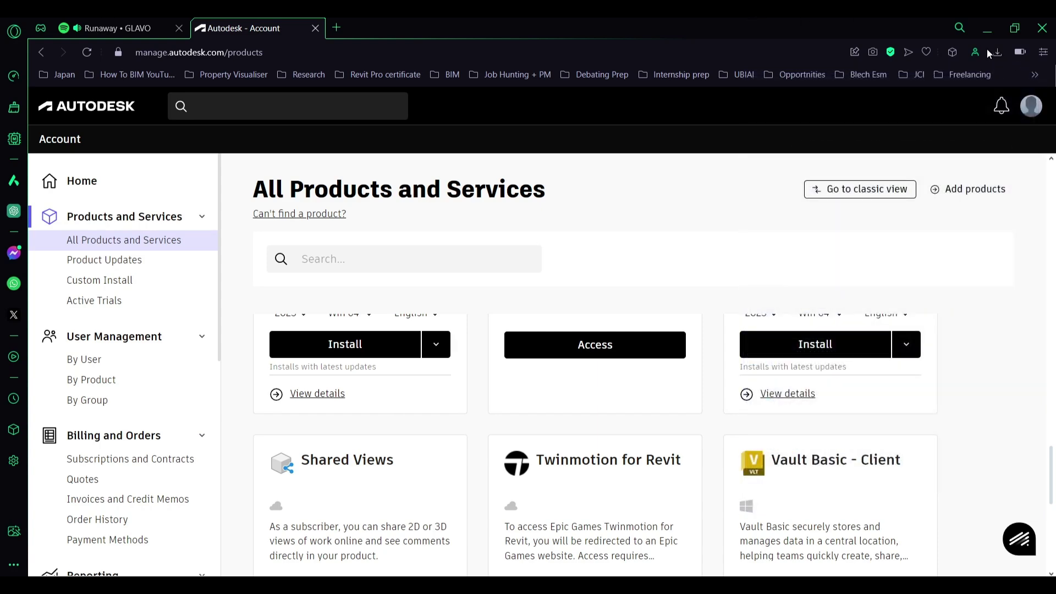
{"action": "left_click", "coordinate": [996, 53]}
{"action": "left_click", "coordinate": [935, 139]}
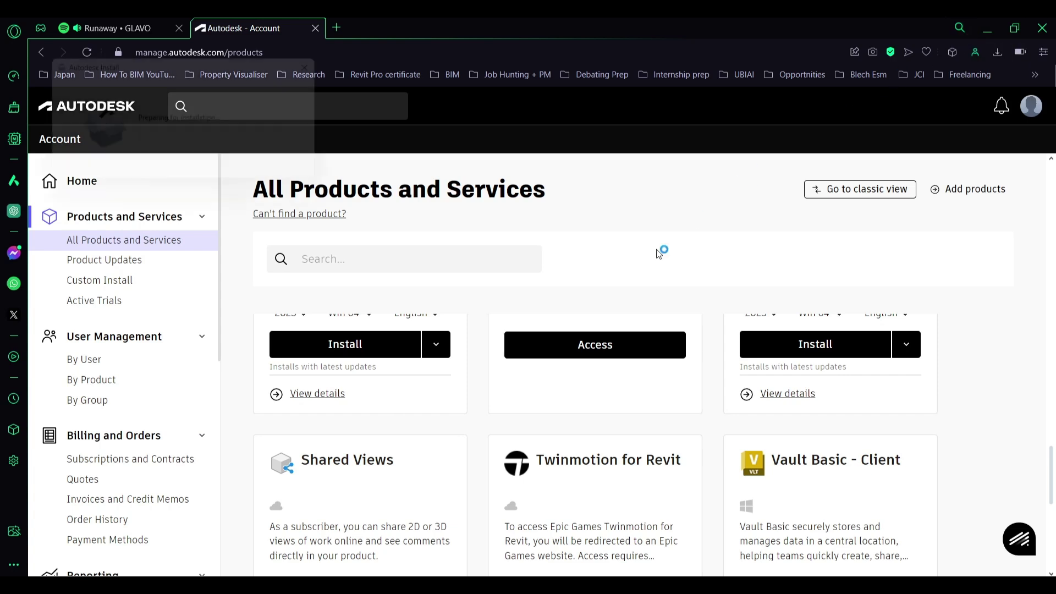
{"action": "left_click_drag", "start_coordinate": [261, 77], "coordinate": [615, 256]}
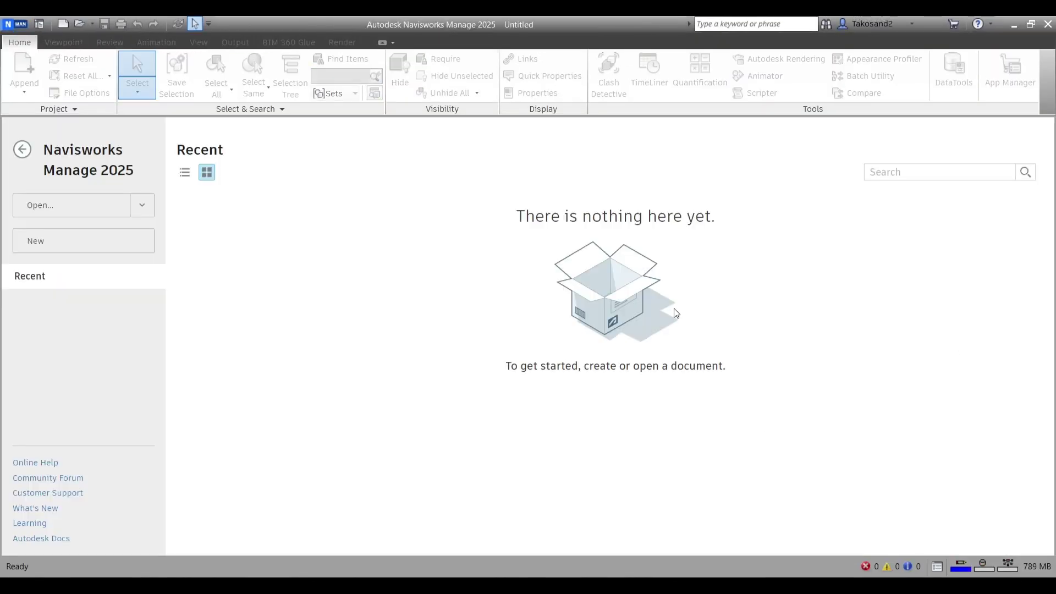
Create a new blank Navisworks project, then minimise Navisworks to the desktop
{"action": "left_click", "coordinate": [94, 241]}
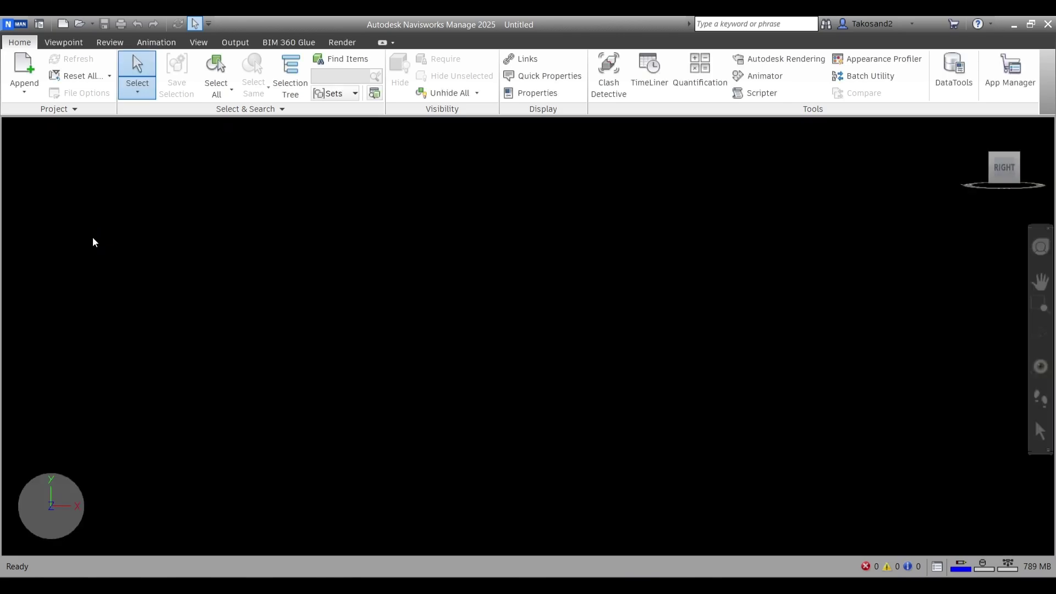
{"action": "left_click", "coordinate": [1009, 22]}
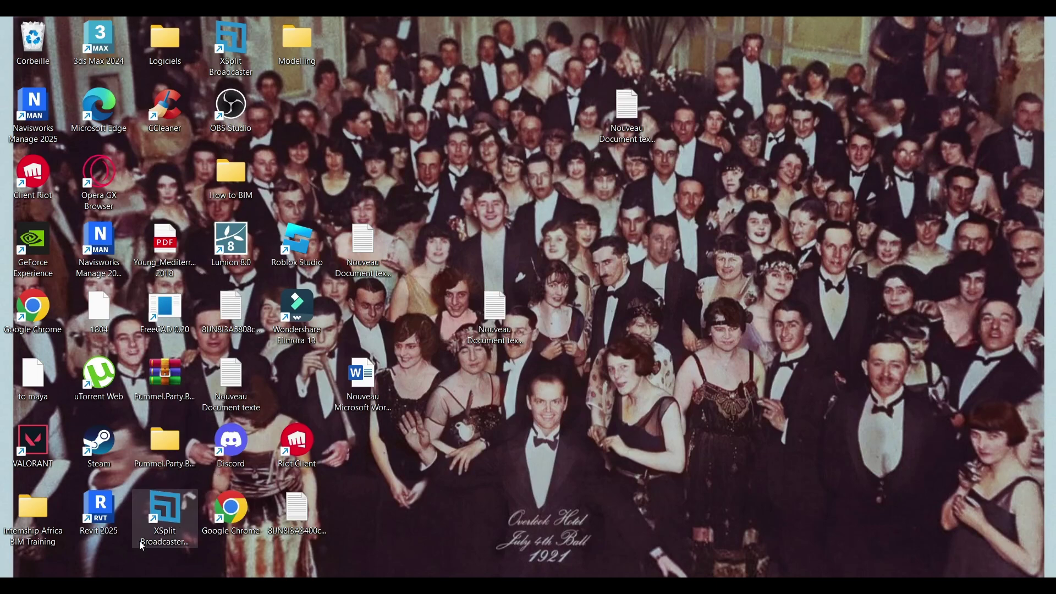
Launch Revit 2025 and open the Sample Architecture (Snowdon Towers) project from Recent
{"action": "double_click", "coordinate": [107, 527]}
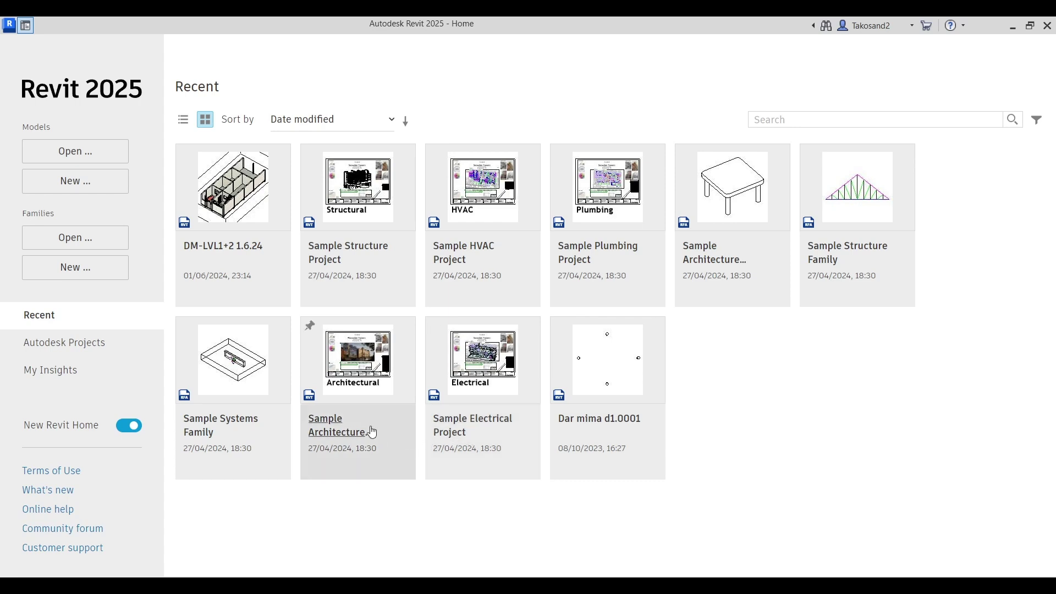
{"action": "left_click", "coordinate": [341, 427]}
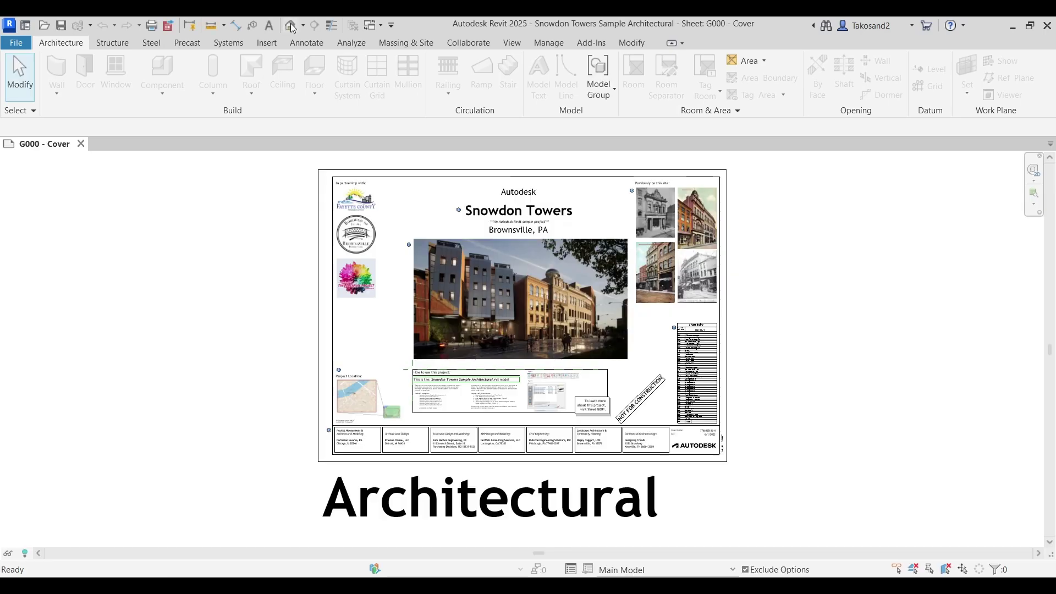
Open the default 3D view, orbit to an elevated overview and zoom to fit with ZF
{"action": "left_click", "coordinate": [291, 26]}
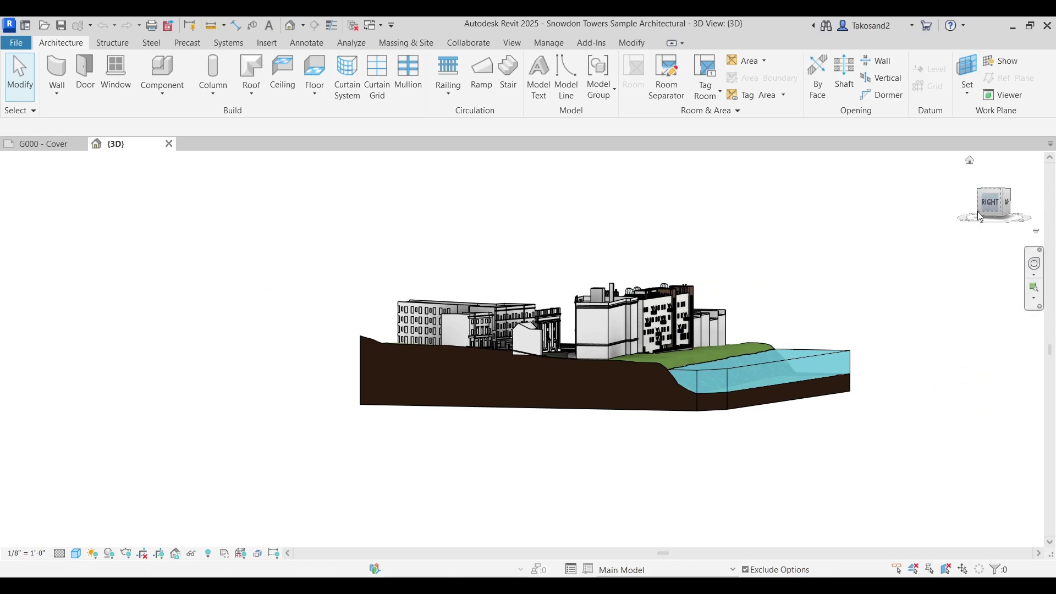
{"action": "left_click_drag", "start_coordinate": [1006, 197], "coordinate": [328, 220]}
{"action": "mouse_move", "coordinate": [328, 220]}
{"action": "middle_mouse_down", "text": "shift"}
{"action": "mouse_move", "coordinate": [313, 216]}
{"action": "mouse_move", "coordinate": [317, 204]}
{"action": "middle_mouse_up", "text": "shift"}
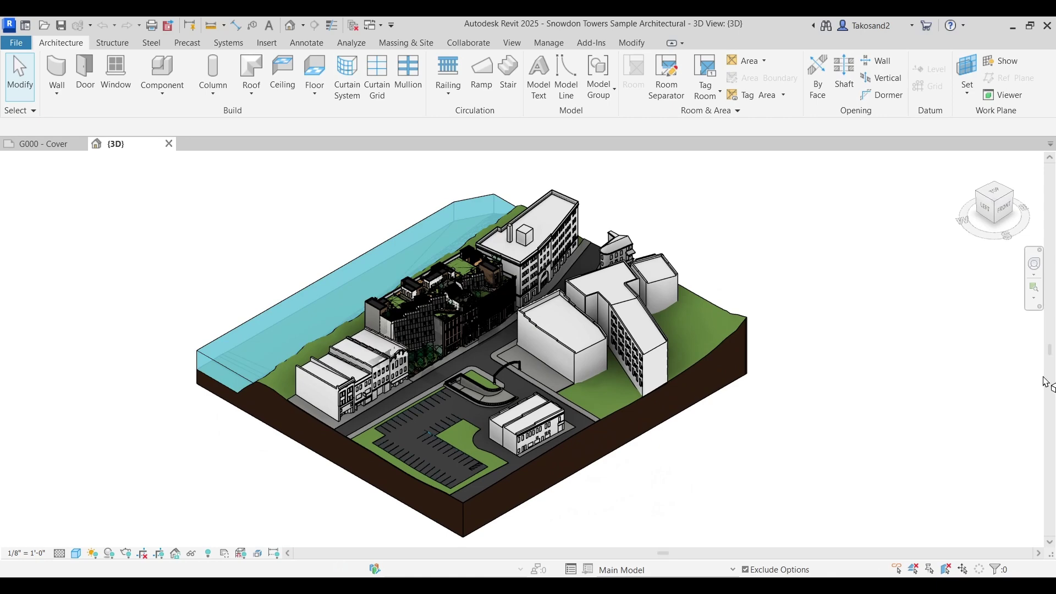
{"action": "scroll", "coordinate": [913, 354], "scroll_direction": "up", "scroll_amount": 3}
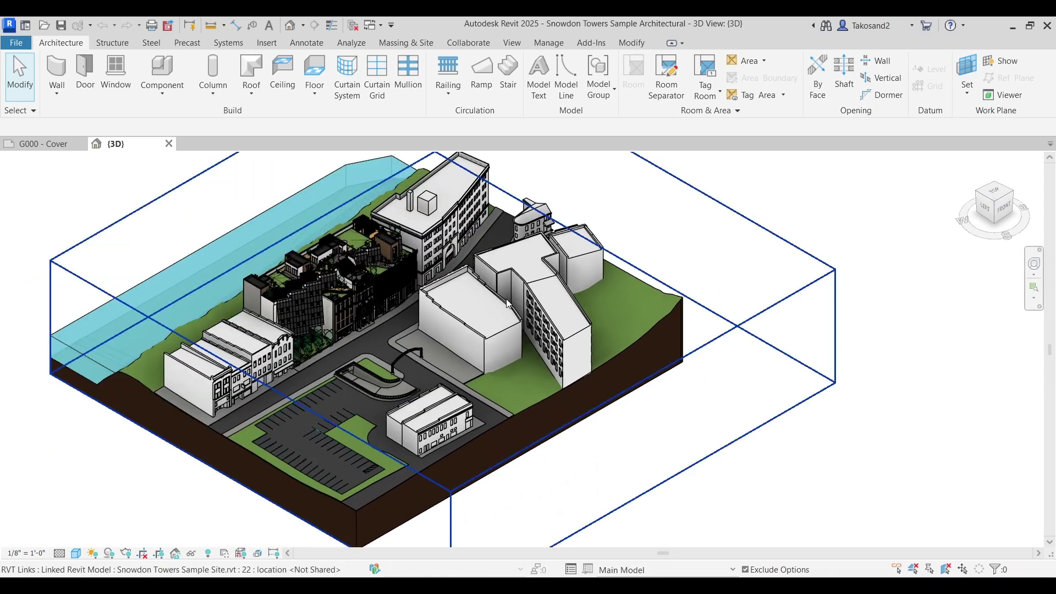
{"action": "scroll", "coordinate": [794, 297], "scroll_direction": "down", "scroll_amount": 2}
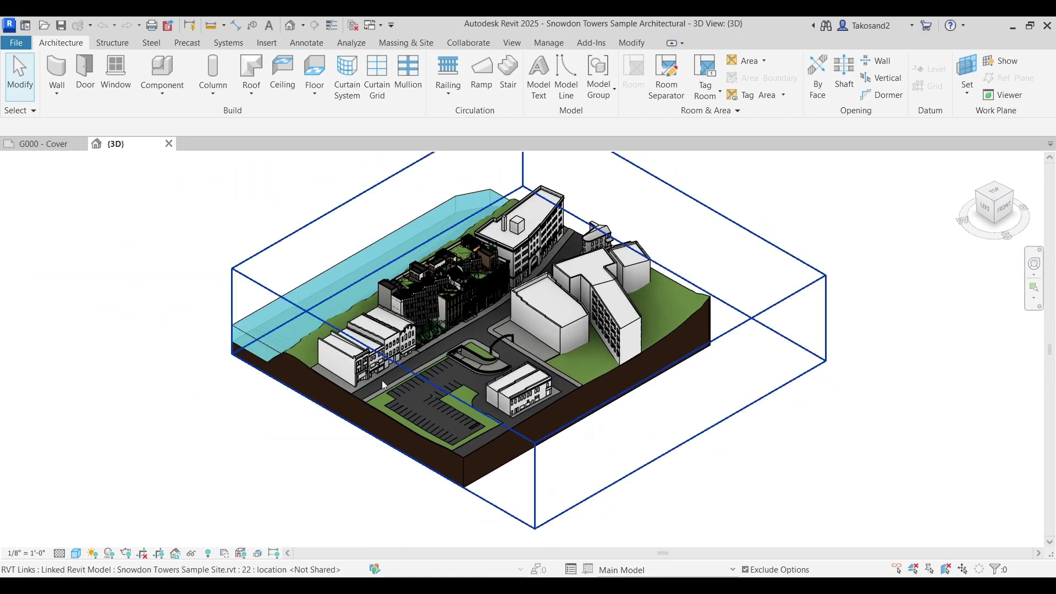
{"action": "scroll", "coordinate": [426, 300], "scroll_direction": "up", "scroll_amount": 5}
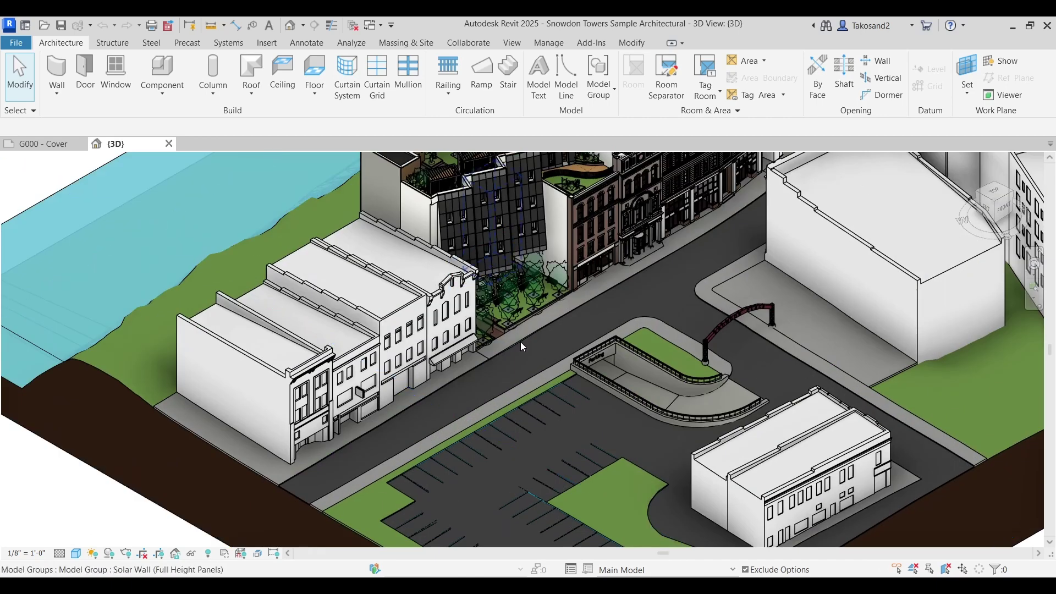
{"action": "scroll", "coordinate": [539, 371], "scroll_direction": "down", "scroll_amount": 3}
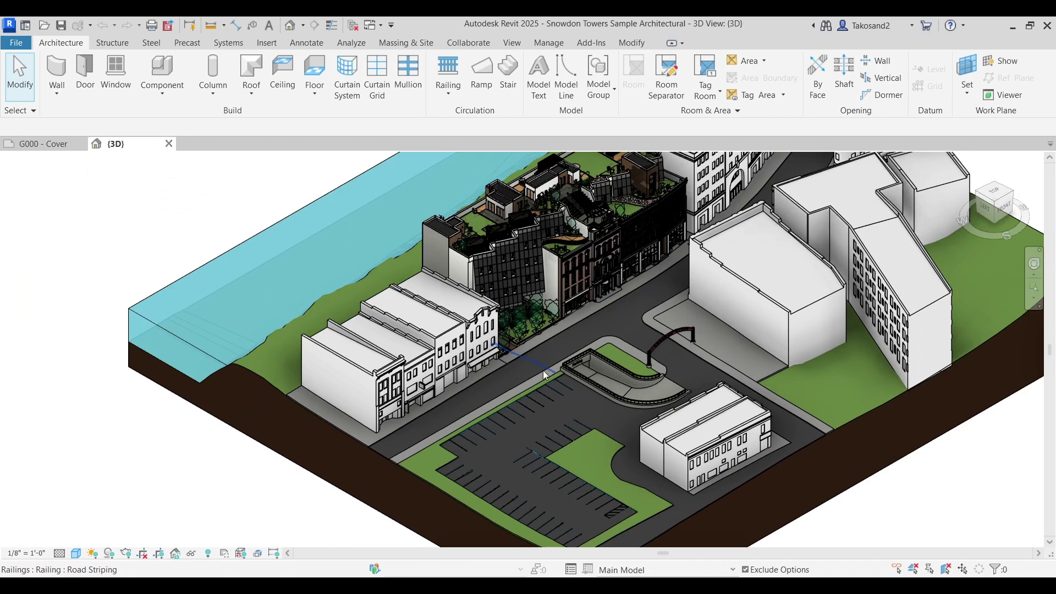
{"action": "scroll", "coordinate": [541, 374], "scroll_direction": "down", "scroll_amount": 1}
{"action": "key", "text": "z"}
{"action": "key", "text": "f"}
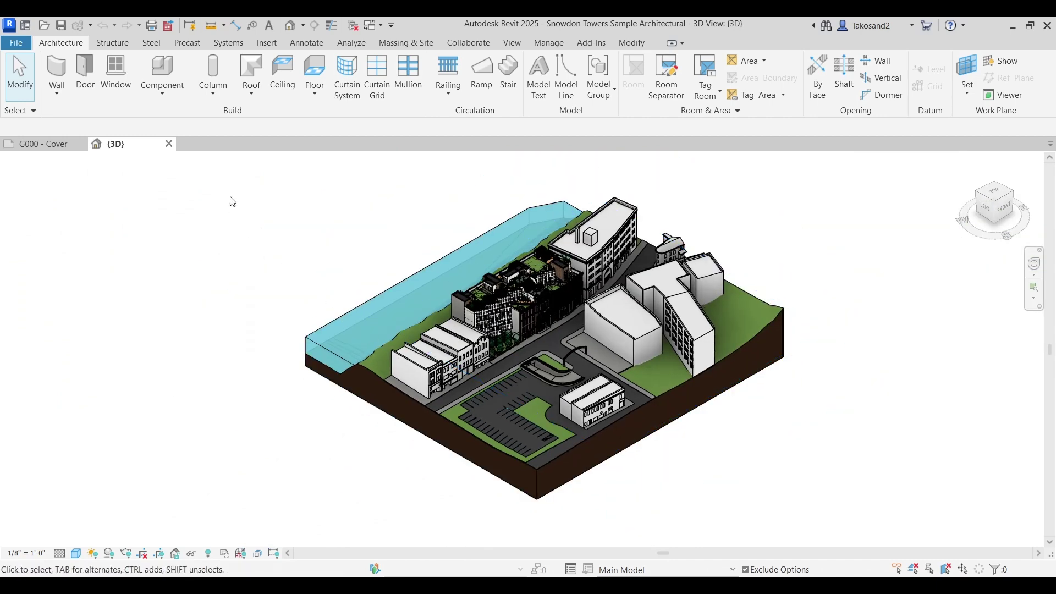
{"action": "left_click", "coordinate": [13, 43]}
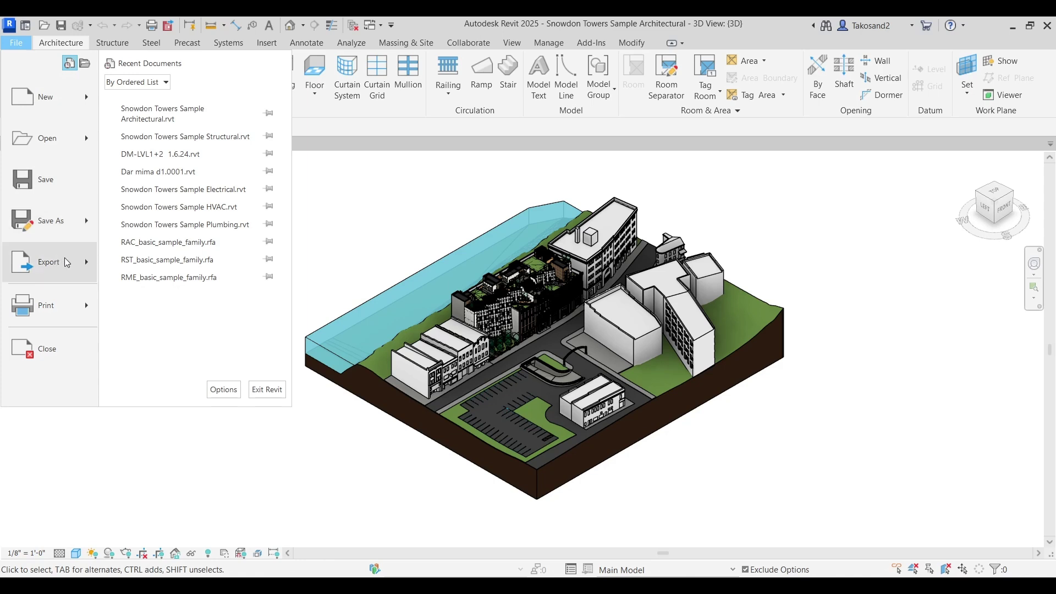
{"action": "mouse_move", "coordinate": [66, 263]}
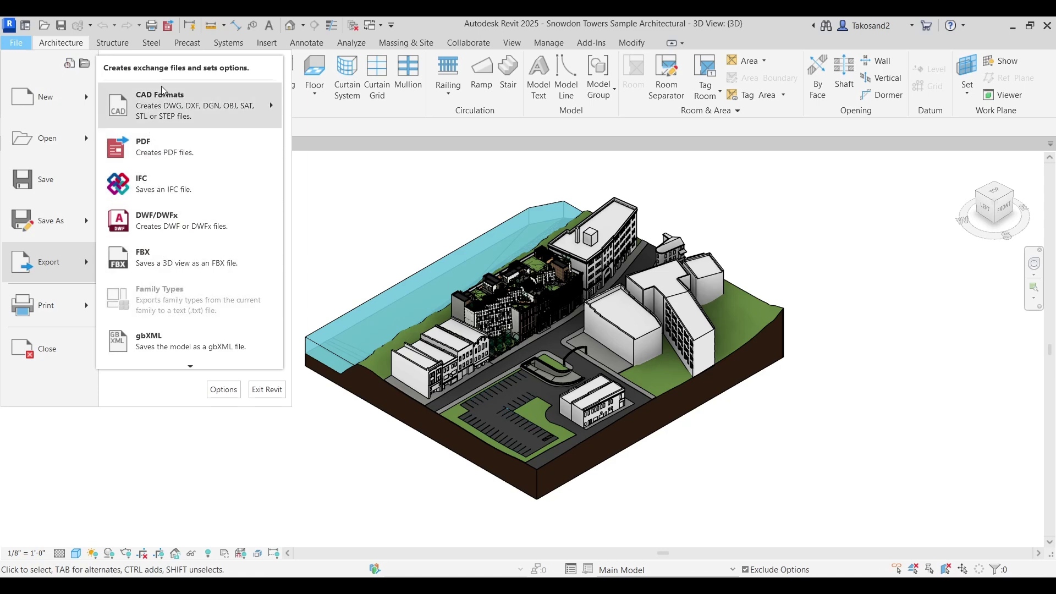
{"action": "left_click", "coordinate": [367, 205]}
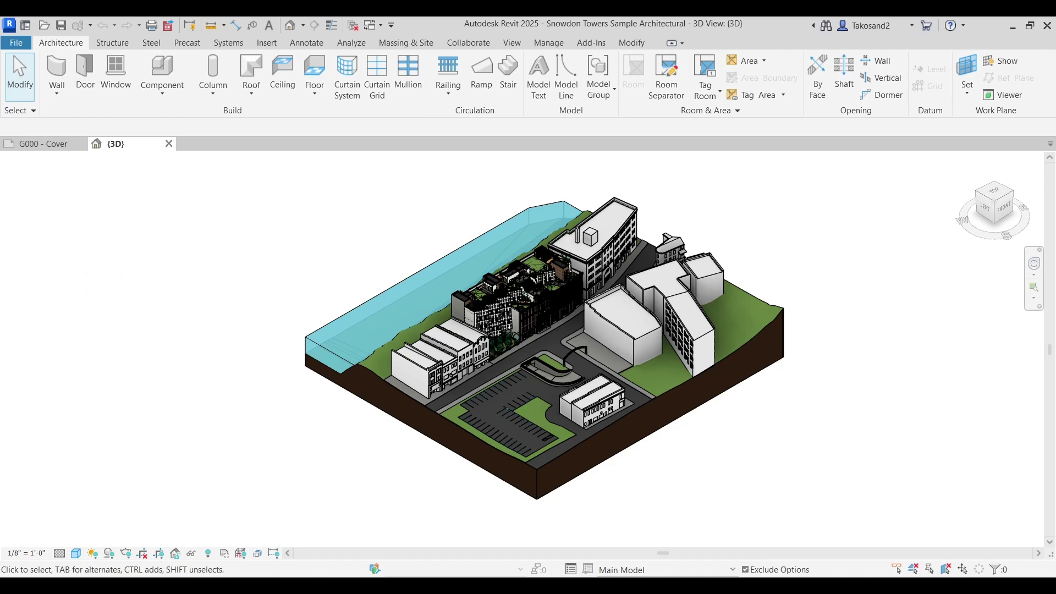
Google 'revit navisworks exporter' in Opera GX and open the 'Revit File Exporter - Navisworks' result
{"action": "key", "text": "alt+Tab"}
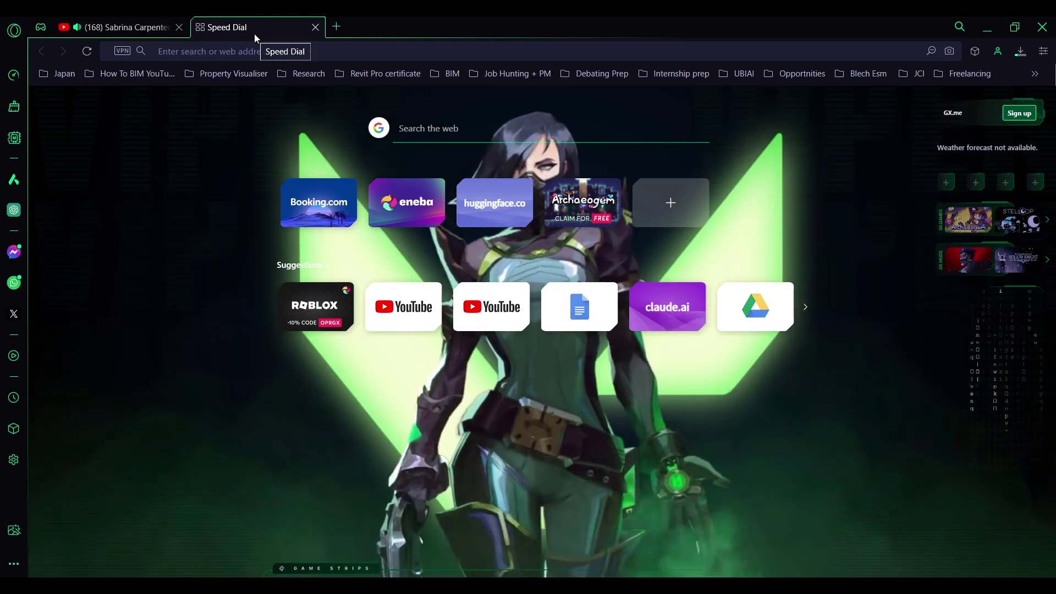
{"action": "type", "text": "revit navis"}
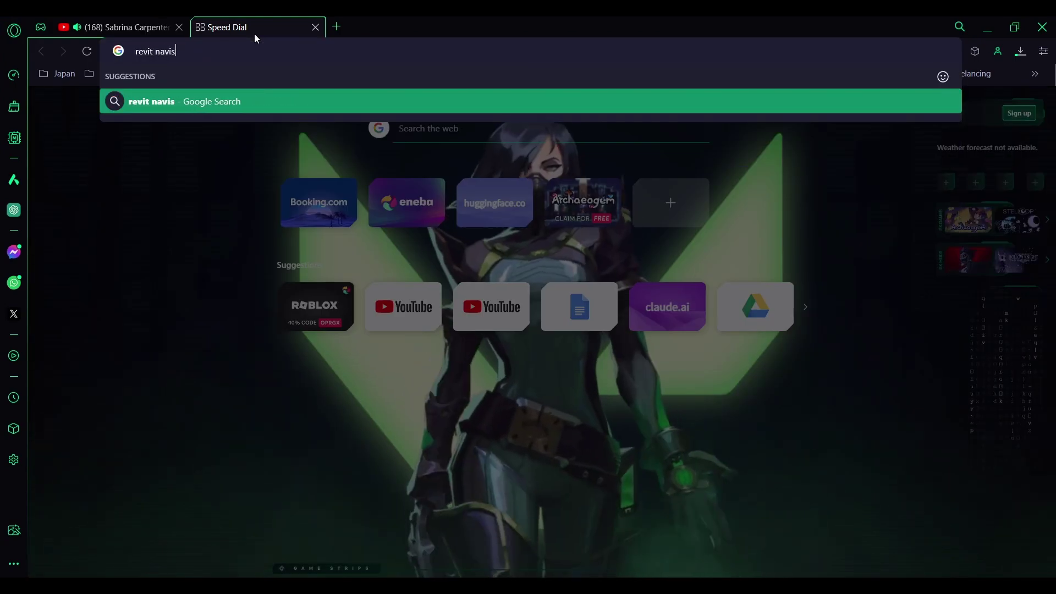
{"action": "type", "text": "works exporter"}
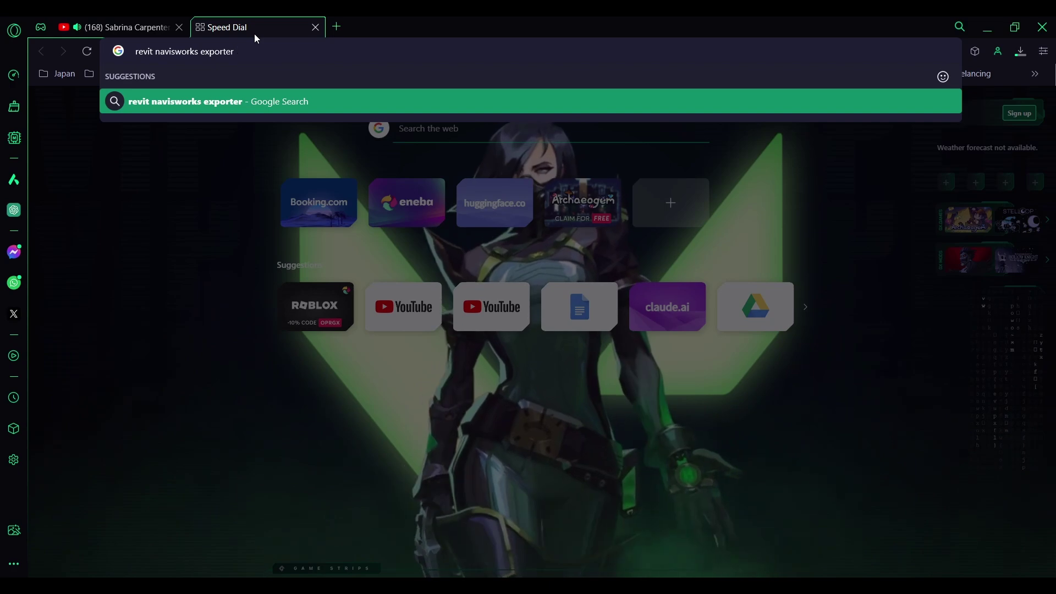
{"action": "key", "text": "Return"}
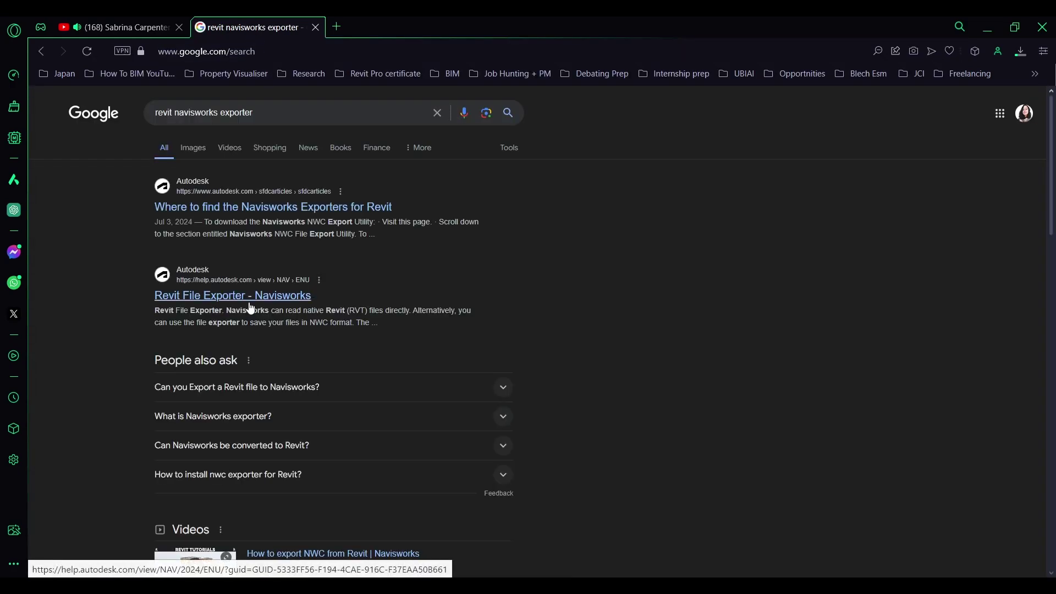
{"action": "left_click", "coordinate": [262, 298]}
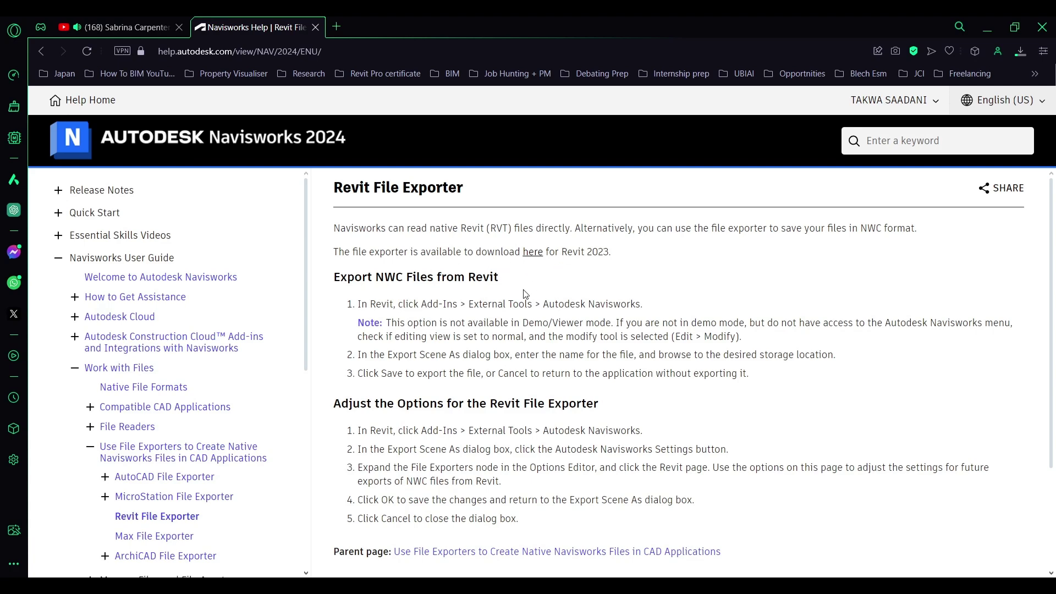
Open the Free Navisworks viewers download page and scroll down to the exporter downloads
{"action": "left_click", "coordinate": [532, 252]}
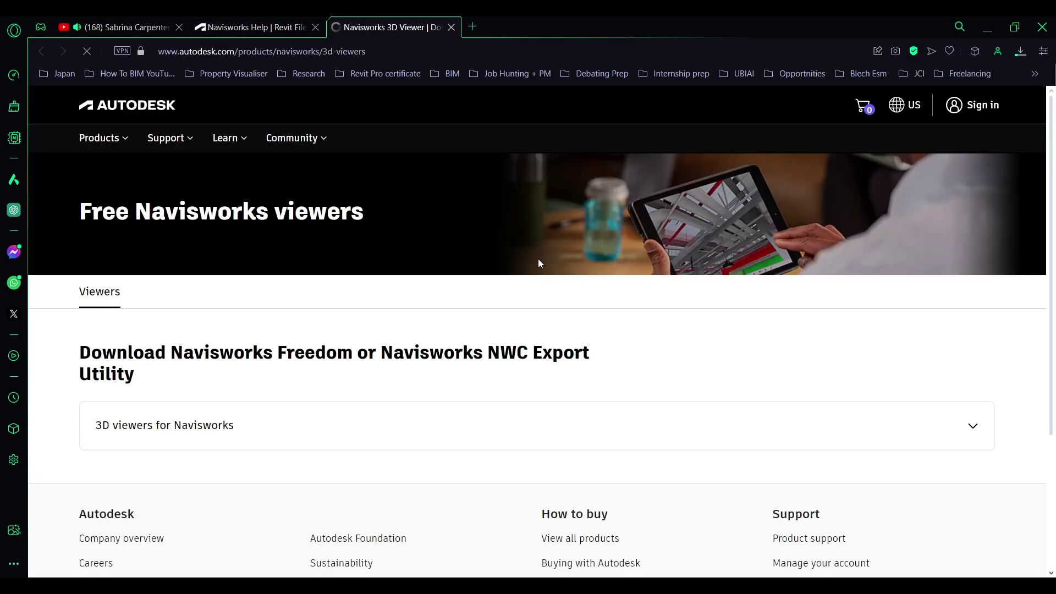
{"action": "scroll", "coordinate": [510, 363], "scroll_direction": "down", "scroll_amount": 7}
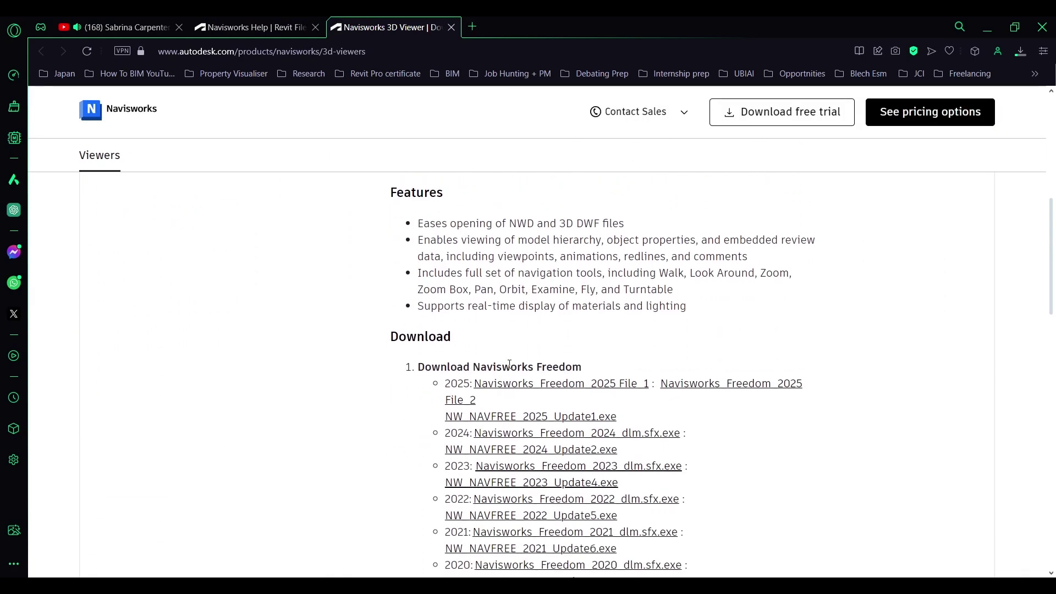
{"action": "scroll", "coordinate": [509, 364], "scroll_direction": "down", "scroll_amount": 3}
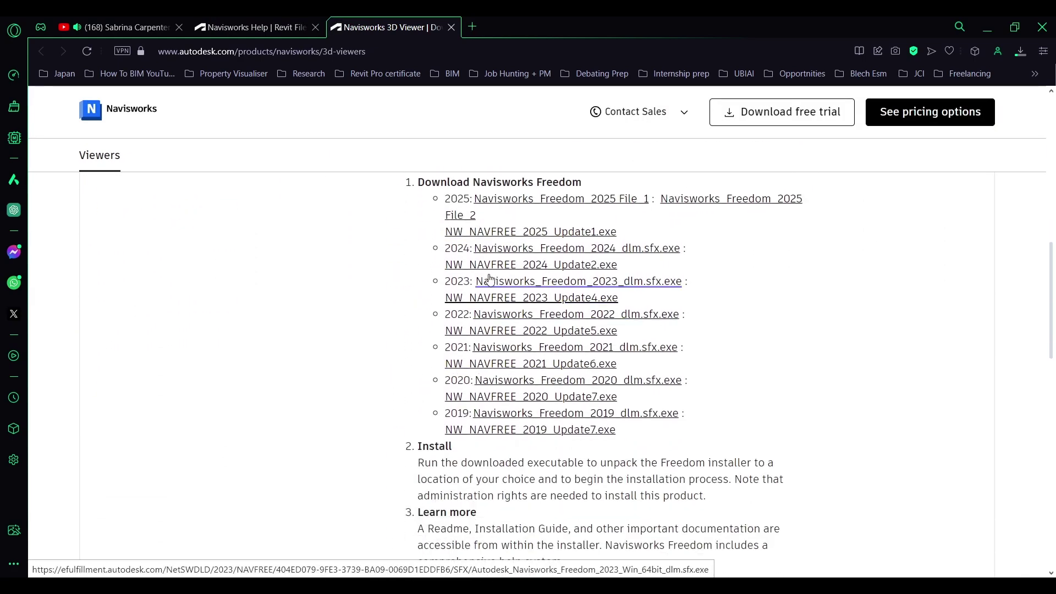
{"action": "scroll", "coordinate": [490, 280], "scroll_direction": "up", "scroll_amount": 1}
{"action": "scroll", "coordinate": [545, 248], "scroll_direction": "down", "scroll_amount": 2}
{"action": "scroll", "coordinate": [544, 247], "scroll_direction": "down", "scroll_amount": 2}
{"action": "scroll", "coordinate": [544, 250], "scroll_direction": "down", "scroll_amount": 5}
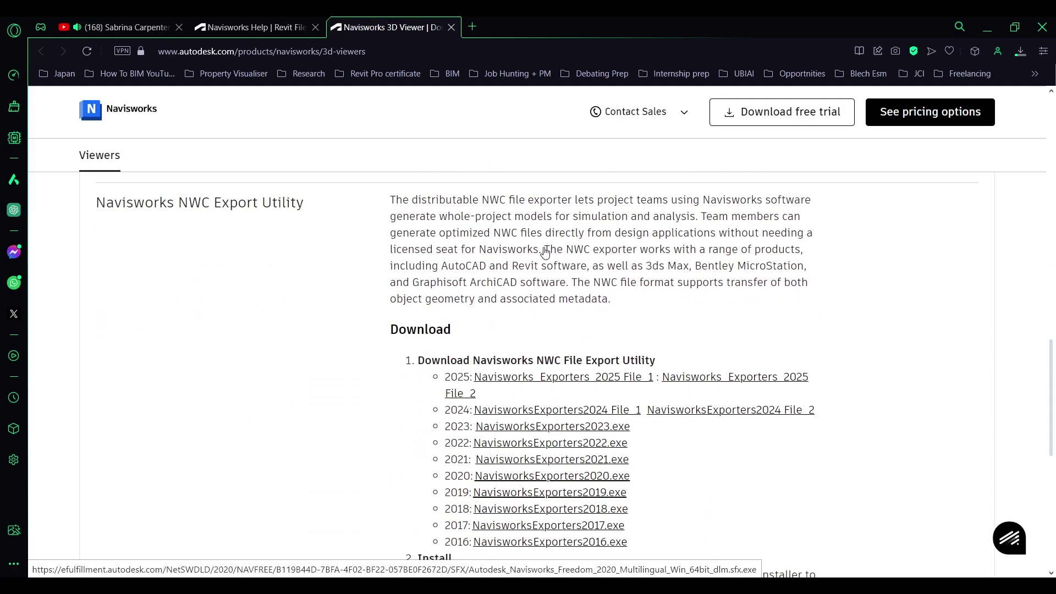
{"action": "scroll", "coordinate": [545, 252], "scroll_direction": "down", "scroll_amount": 1}
Download the 2025 Navisworks Exporters File_1 from the NWC File Export Utility list and save it
{"action": "left_click_drag", "start_coordinate": [540, 290], "coordinate": [656, 299]}
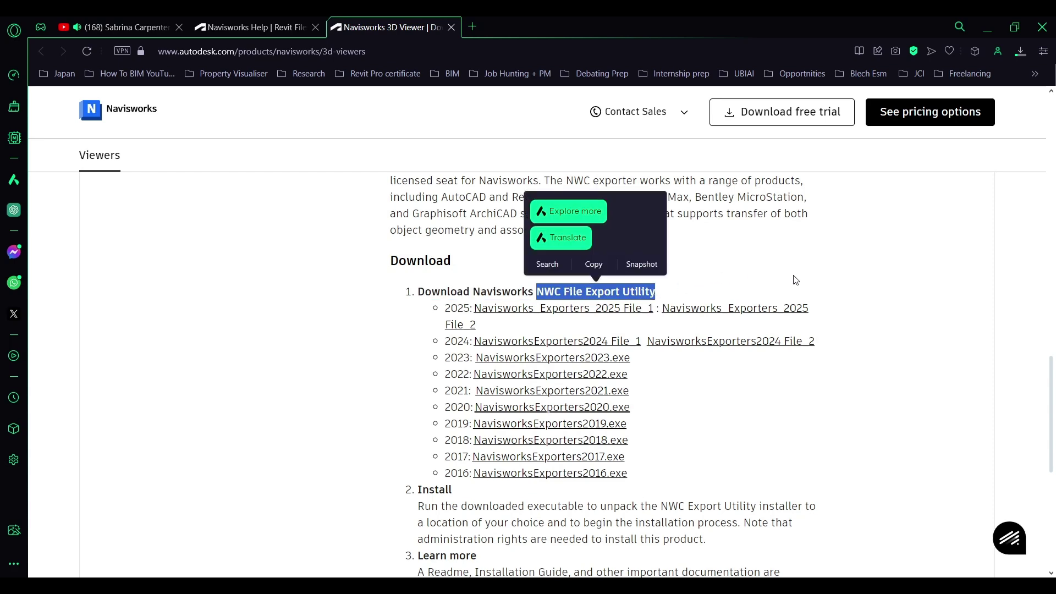
{"action": "left_click", "coordinate": [821, 268]}
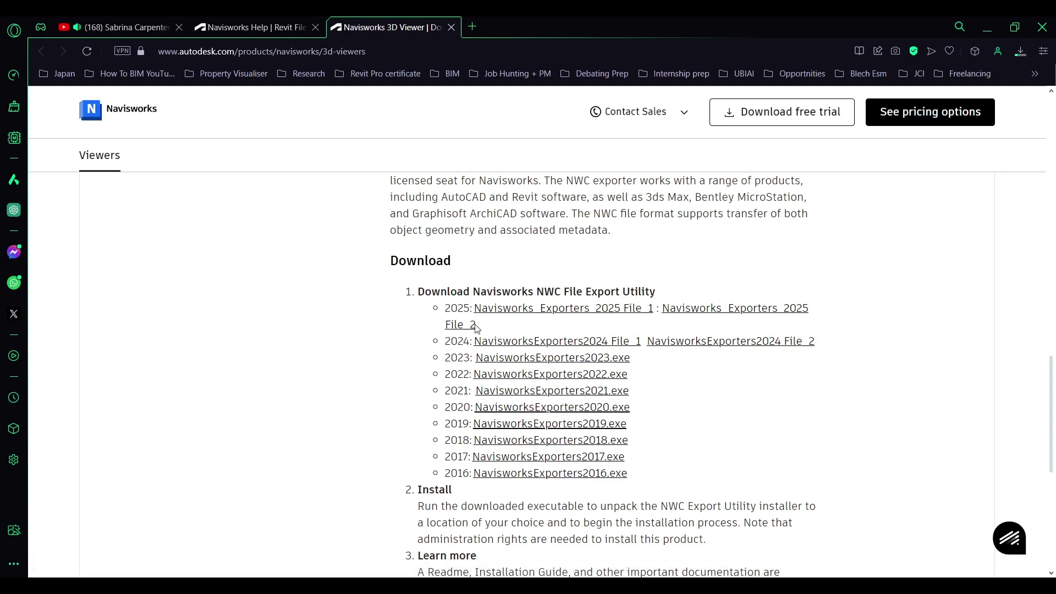
{"action": "left_click", "coordinate": [519, 308]}
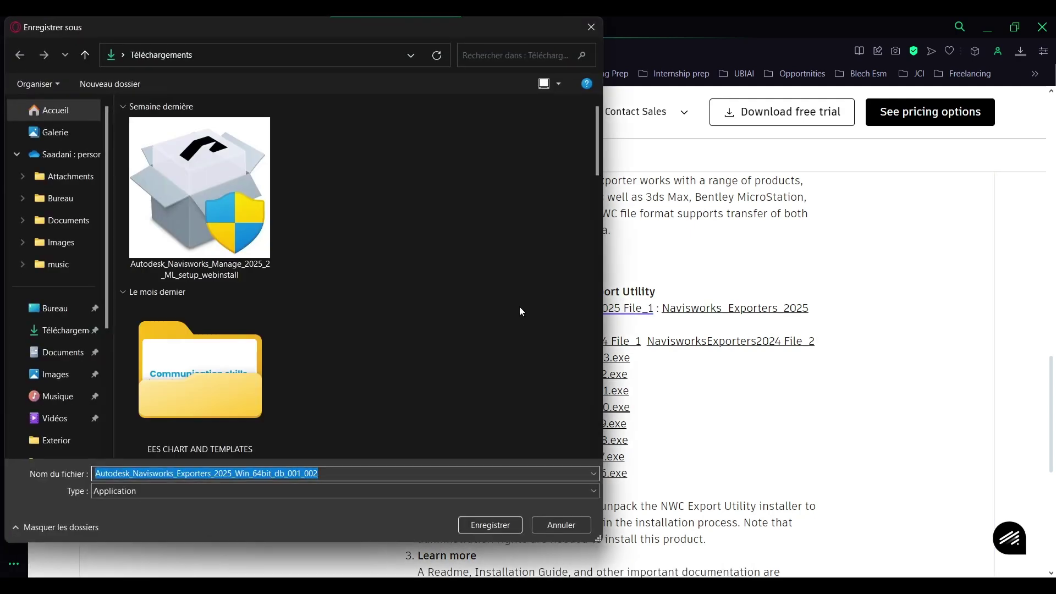
{"action": "left_click", "coordinate": [495, 520]}
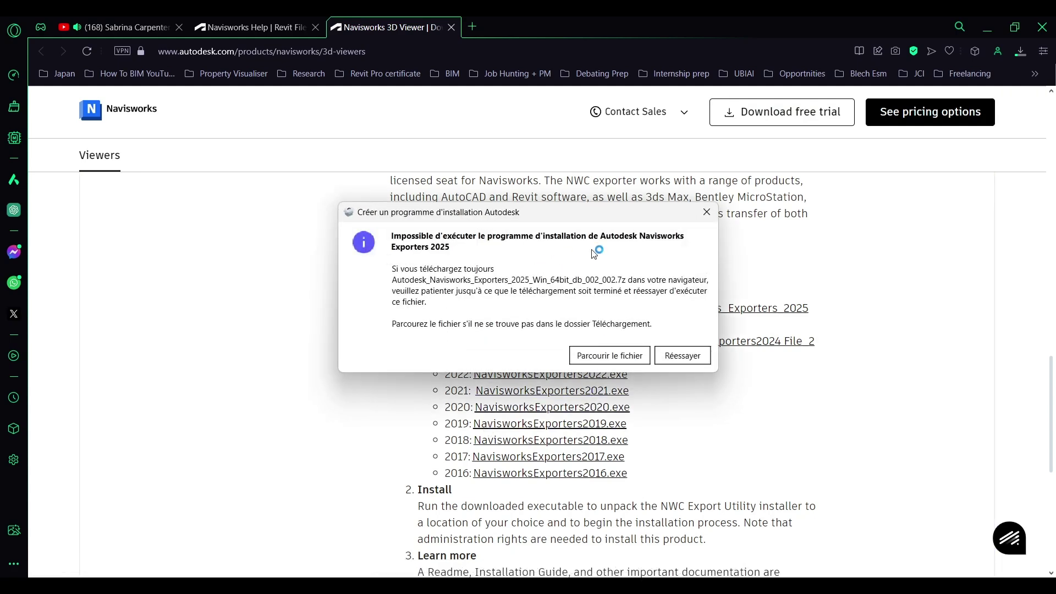
Download the 2025 exporter File_2 and extract the exporter archive
{"action": "left_click", "coordinate": [736, 308]}
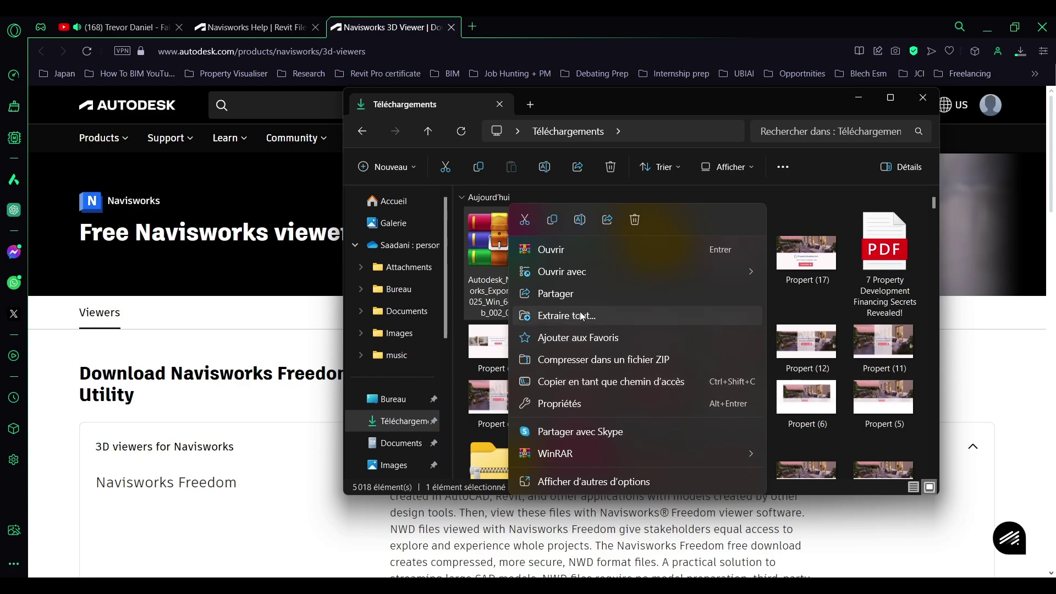
{"action": "left_click", "coordinate": [567, 314]}
{"action": "left_click", "coordinate": [631, 443]}
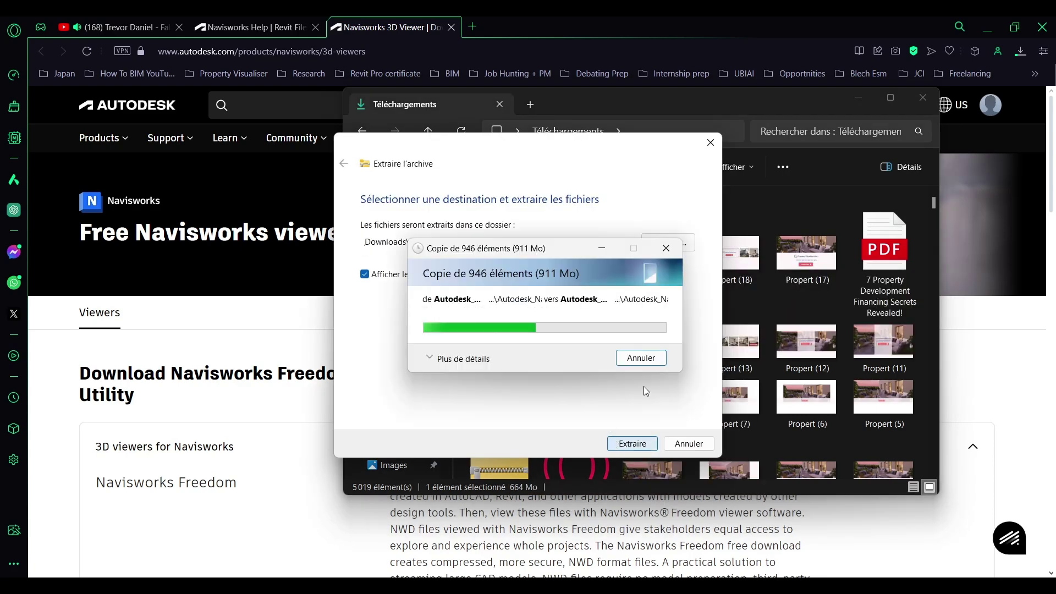
{"action": "left_click_drag", "start_coordinate": [564, 142], "coordinate": [666, 151]}
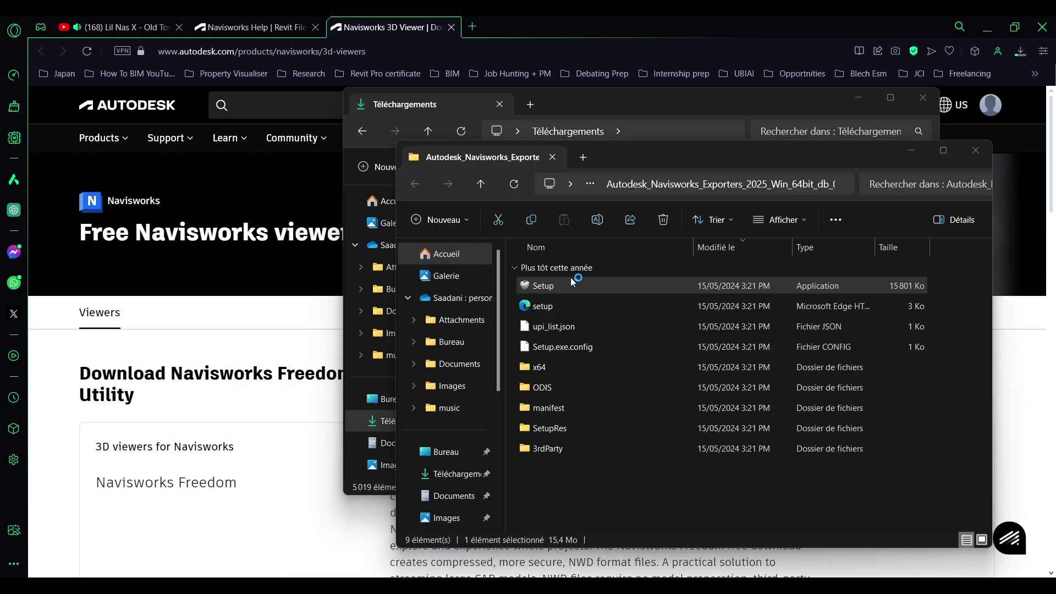
Run Setup, accept the licence, and install Navisworks Exporters 2025 through to Terminer
{"action": "double_click", "coordinate": [572, 283]}
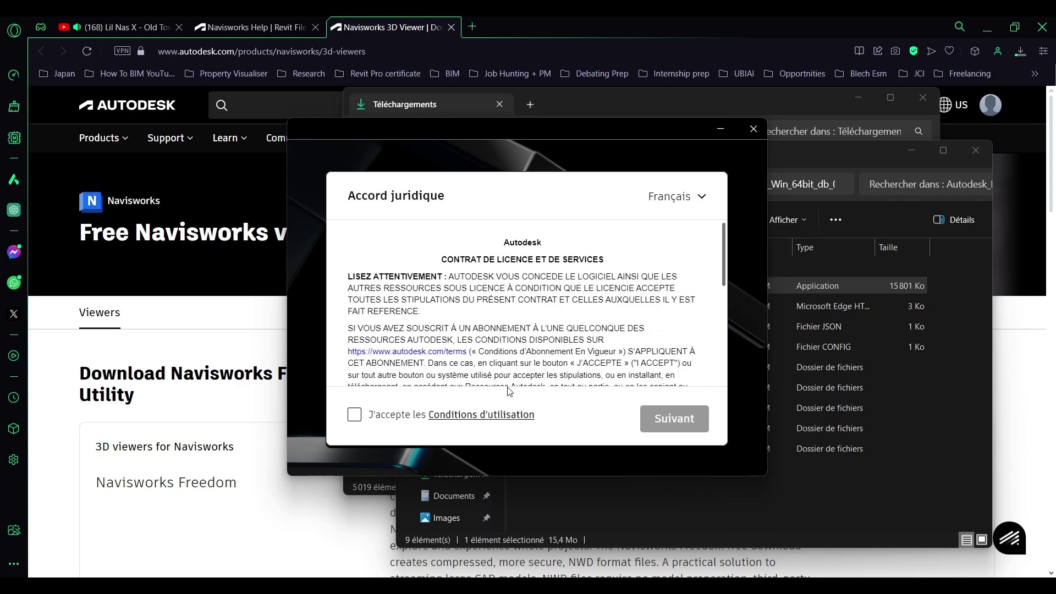
{"action": "left_click", "coordinate": [354, 415]}
{"action": "scroll", "coordinate": [660, 421], "scroll_direction": "down", "scroll_amount": 8}
{"action": "left_click", "coordinate": [671, 425]}
{"action": "left_click", "coordinate": [701, 449]}
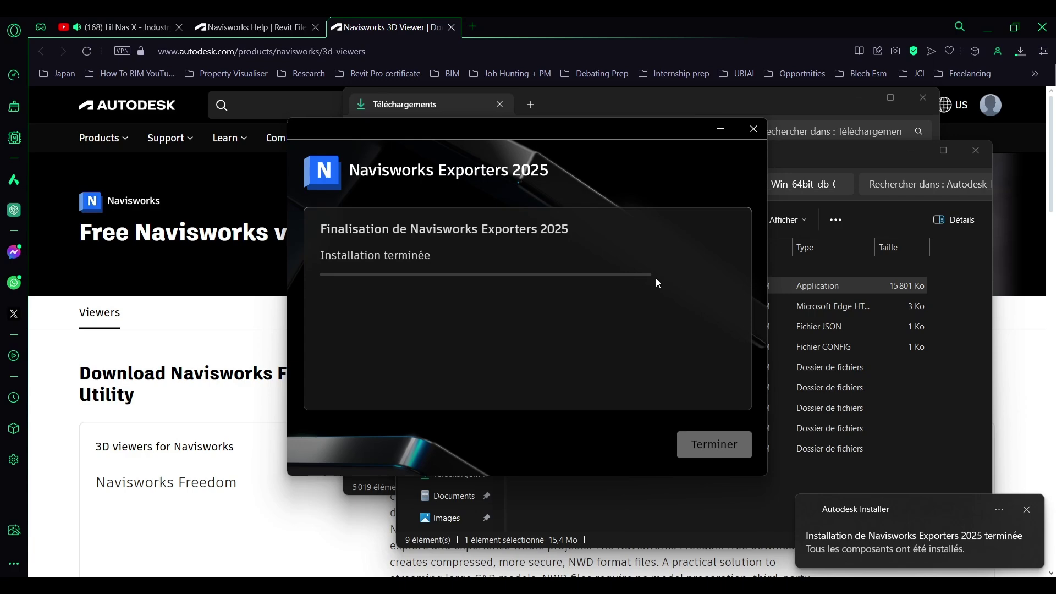
{"action": "left_click", "coordinate": [731, 446]}
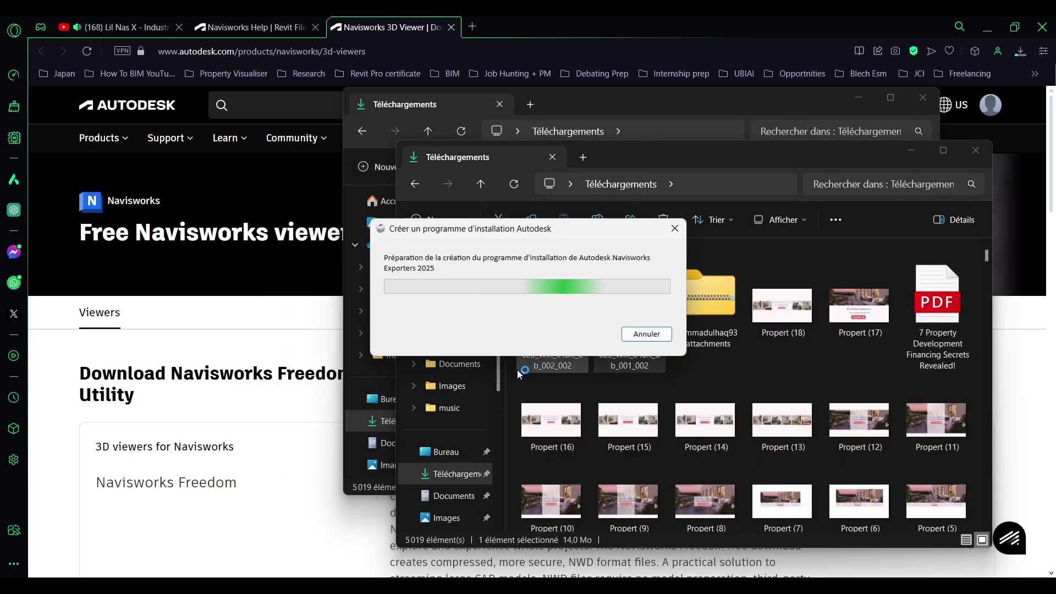
Close both File Explorer windows and run the newly created exporter installer
{"action": "left_click", "coordinate": [911, 150]}
{"action": "left_click", "coordinate": [859, 99]}
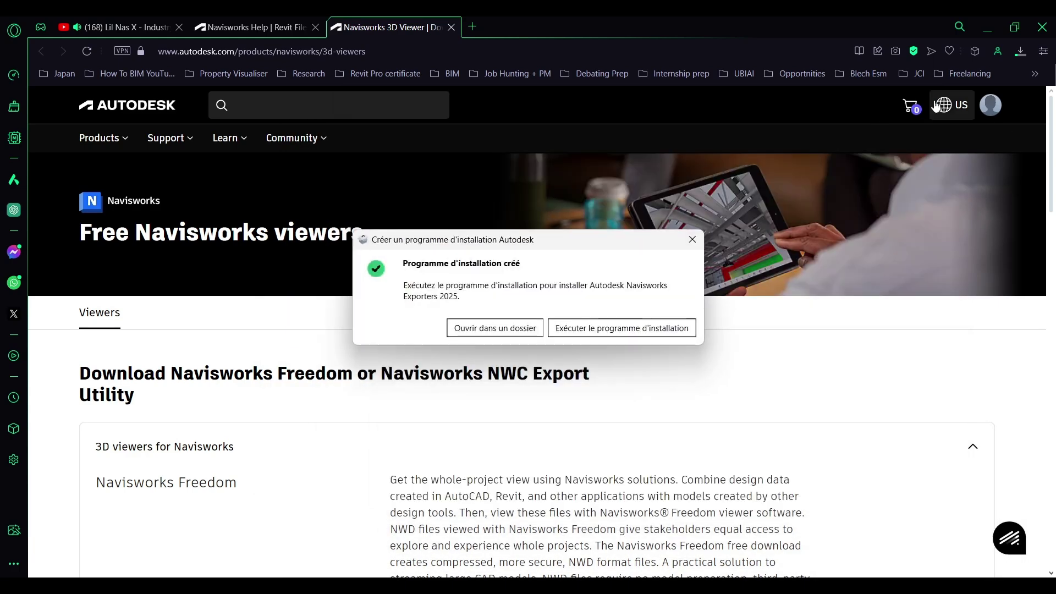
{"action": "left_click", "coordinate": [585, 328]}
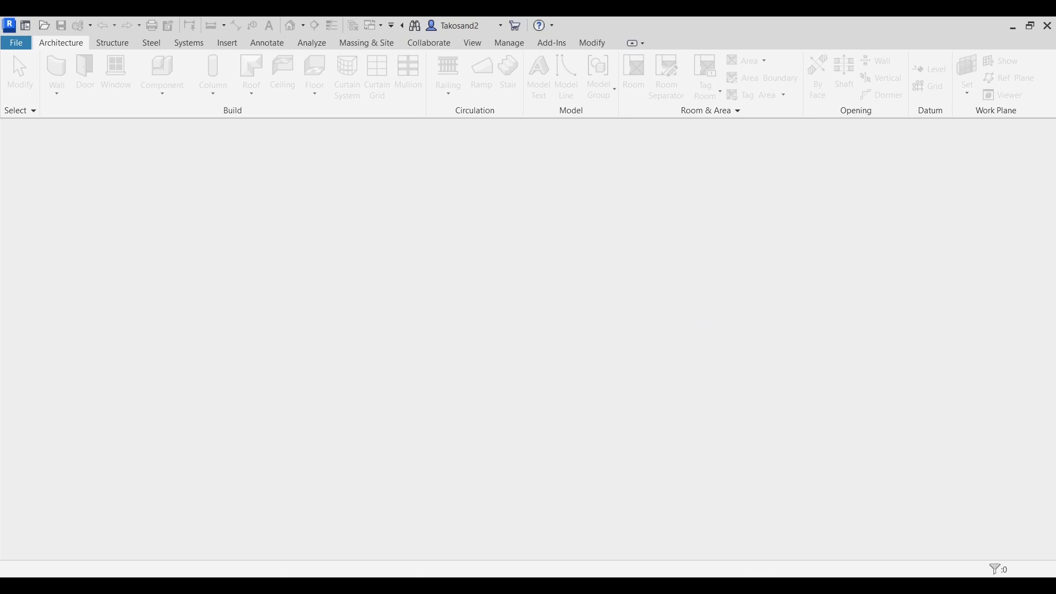
Switch to Revit and show the Snowdon Towers default 3D view at a high isometric angle
{"action": "key", "text": "alt+Tab"}
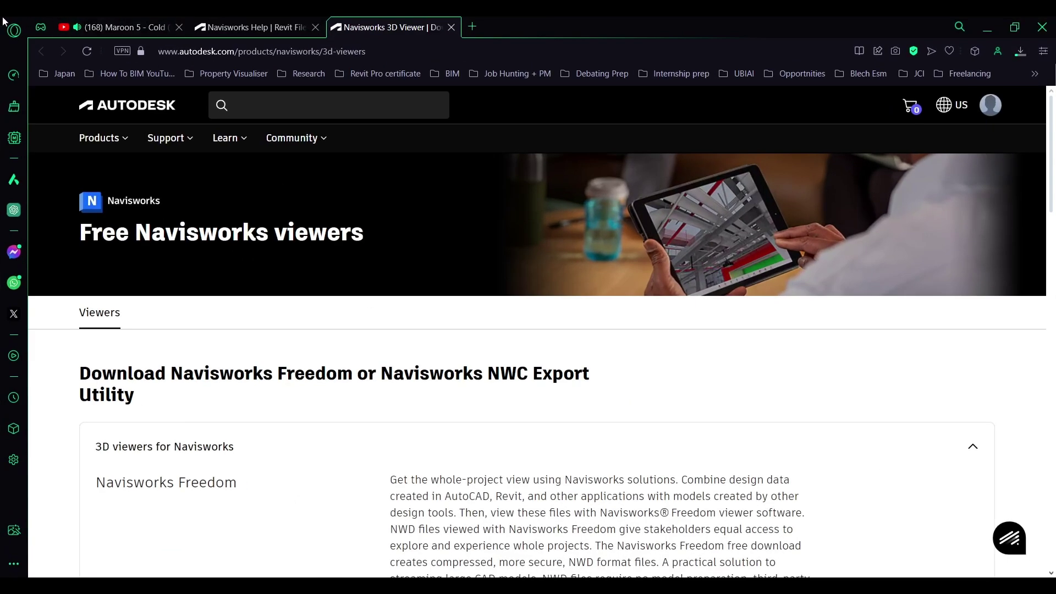
{"action": "key", "text": "alt+Tab"}
{"action": "left_click", "coordinate": [288, 25]}
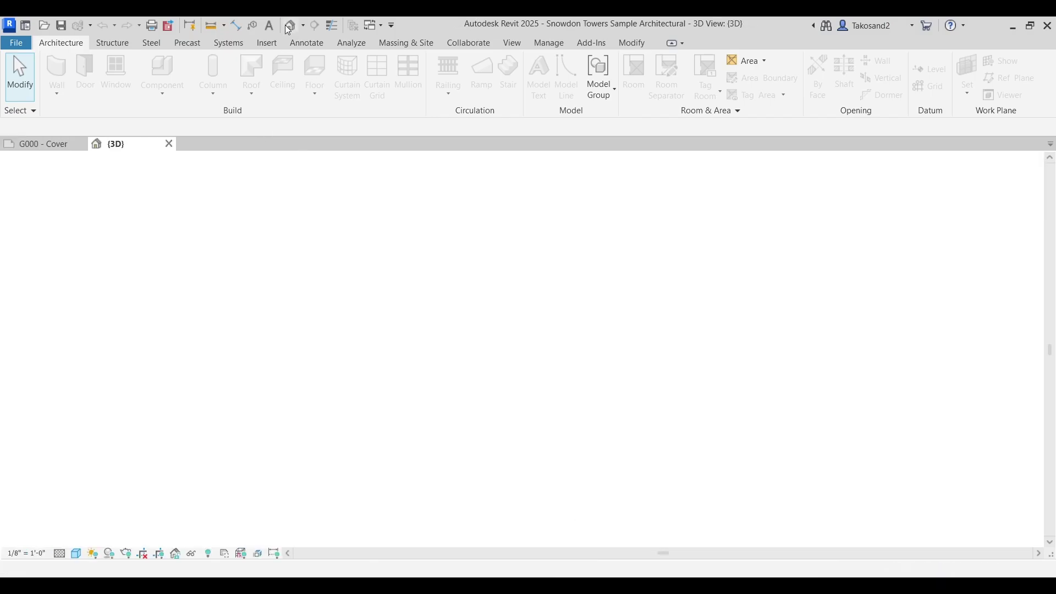
{"action": "mouse_move", "coordinate": [578, 207]}
{"action": "middle_mouse_down", "text": "shift"}
{"action": "mouse_move", "coordinate": [801, 226]}
{"action": "mouse_move", "coordinate": [539, 244]}
{"action": "middle_mouse_up", "text": "shift"}
{"action": "scroll", "coordinate": [539, 244], "scroll_direction": "down", "scroll_amount": 3}
Export the 3D view as NWC named 'Snowdon Towers Sample Architectural july'
{"action": "left_click", "coordinate": [16, 42]}
{"action": "left_click", "coordinate": [35, 259]}
{"action": "left_click", "coordinate": [129, 401]}
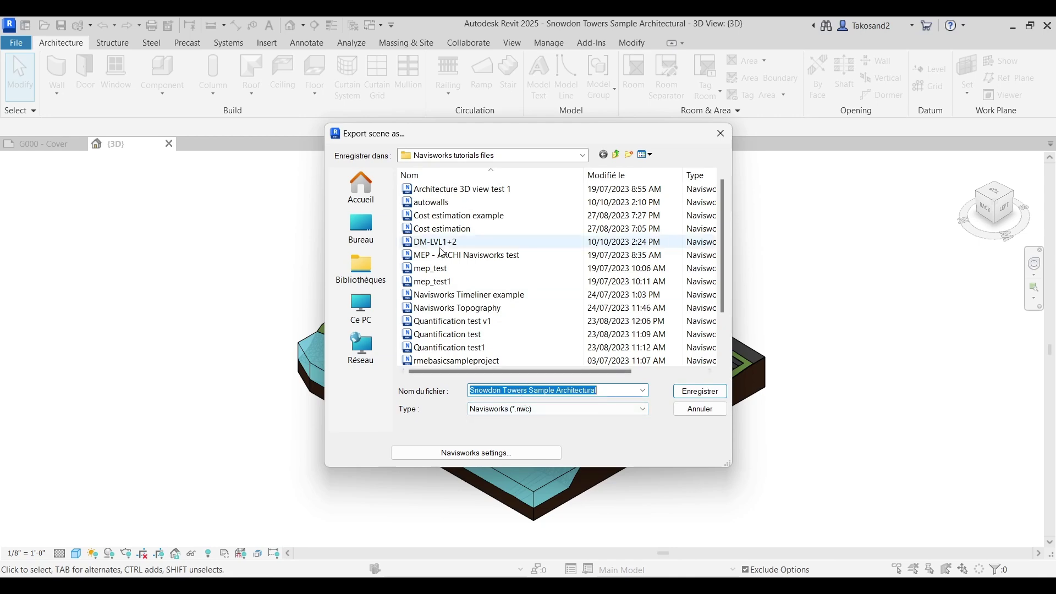
{"action": "scroll", "coordinate": [468, 254], "scroll_direction": "down", "scroll_amount": 2}
{"action": "left_click", "coordinate": [616, 391]}
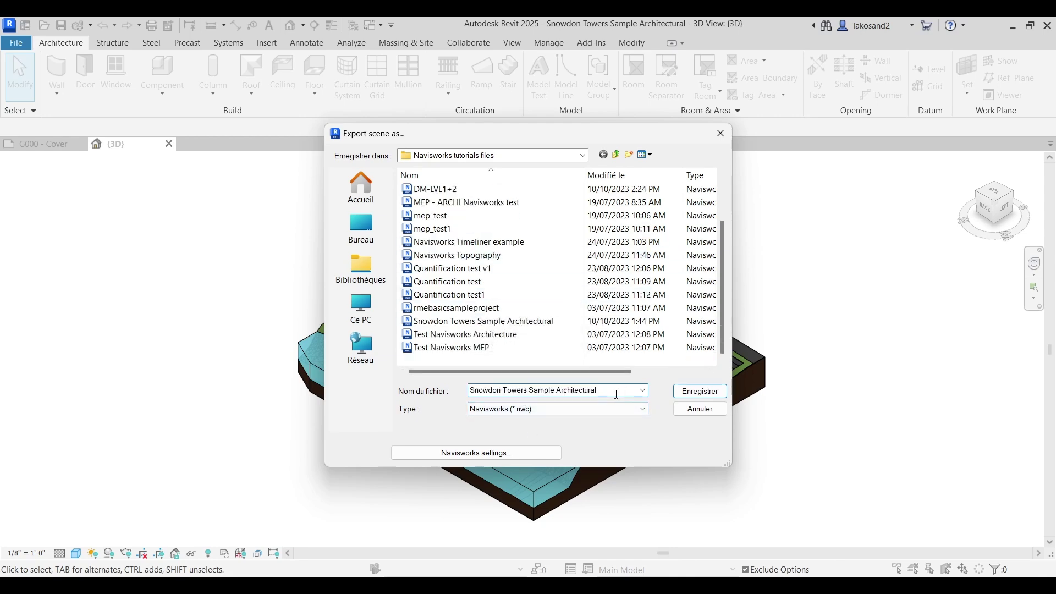
{"action": "type", "text": "july"}
{"action": "key", "text": "Return"}
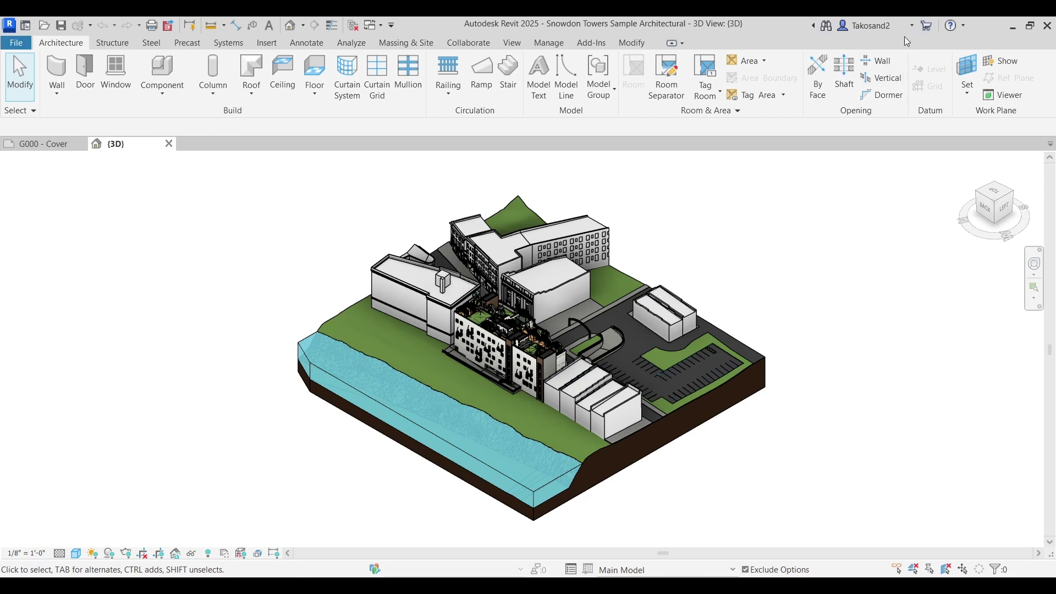
Append the Snowdon Towers Sample Architectural july24 .nwc cache file to the empty project
{"action": "key", "text": "alt+Tab"}
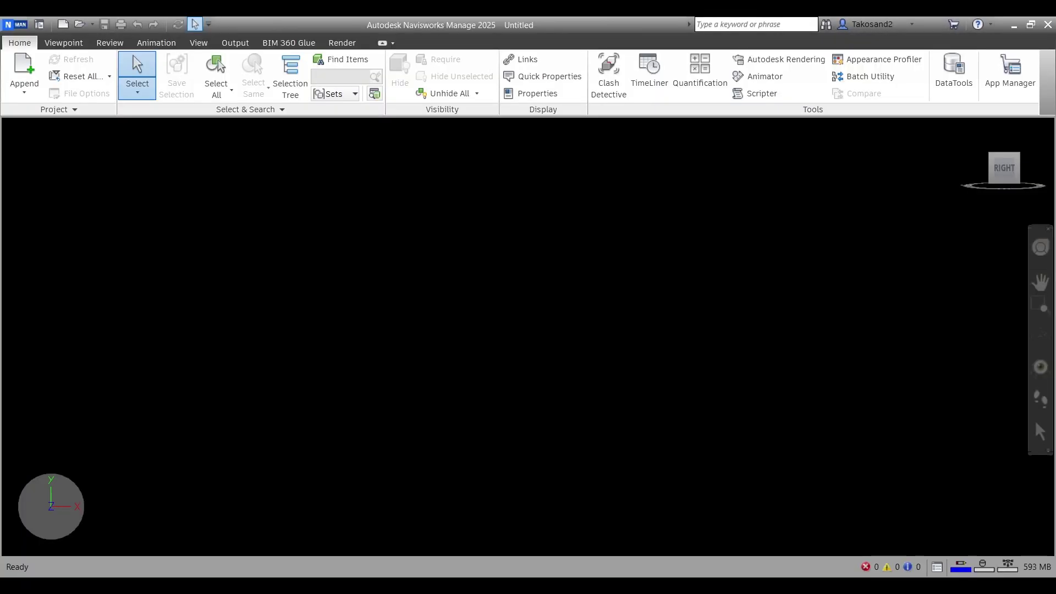
{"action": "left_click", "coordinate": [26, 84]}
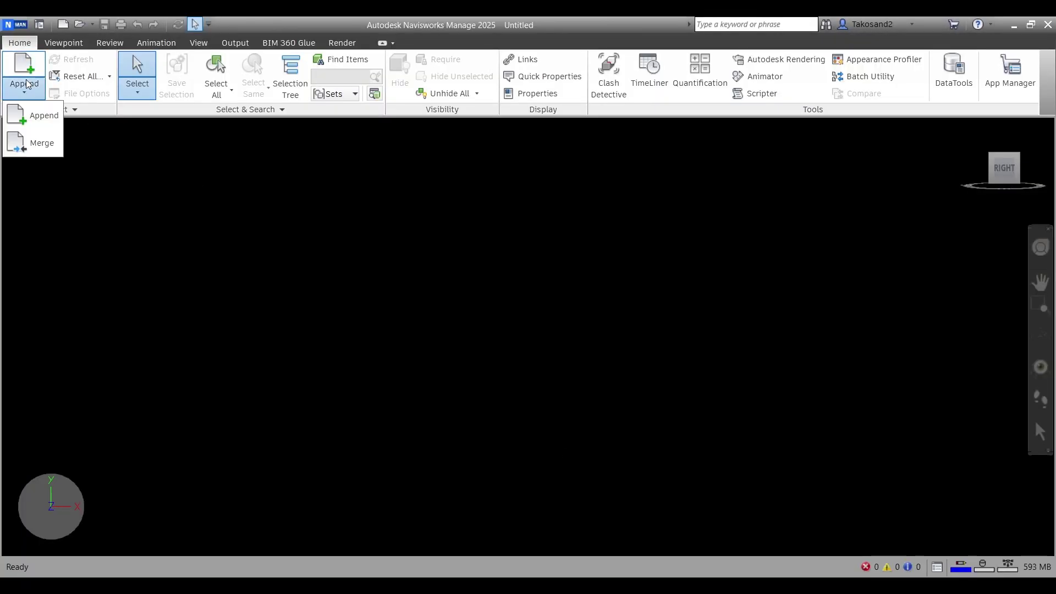
{"action": "left_click", "coordinate": [42, 115]}
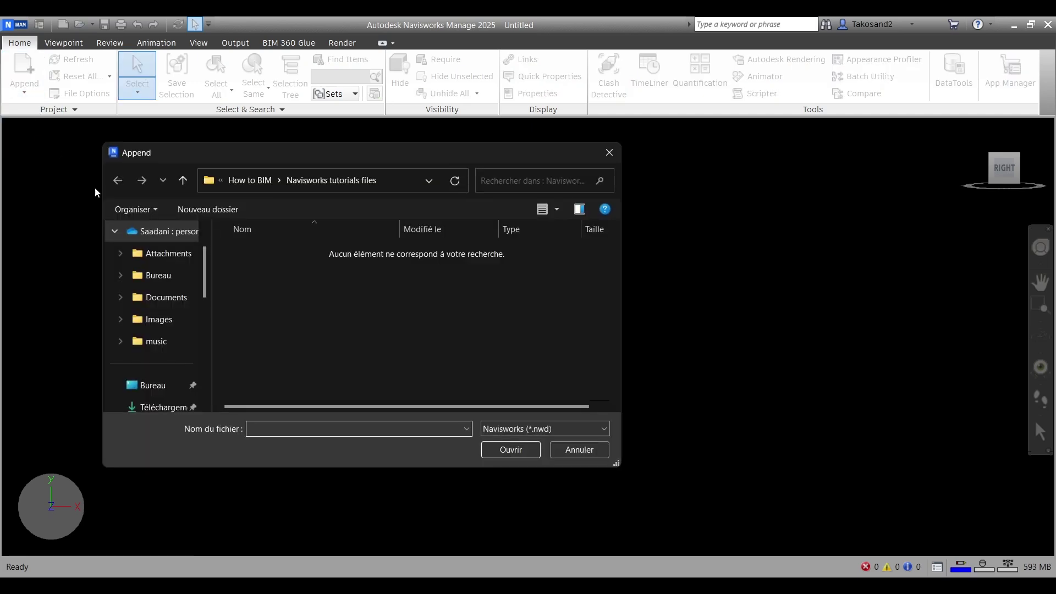
{"action": "scroll", "coordinate": [166, 270], "scroll_direction": "down", "scroll_amount": 1}
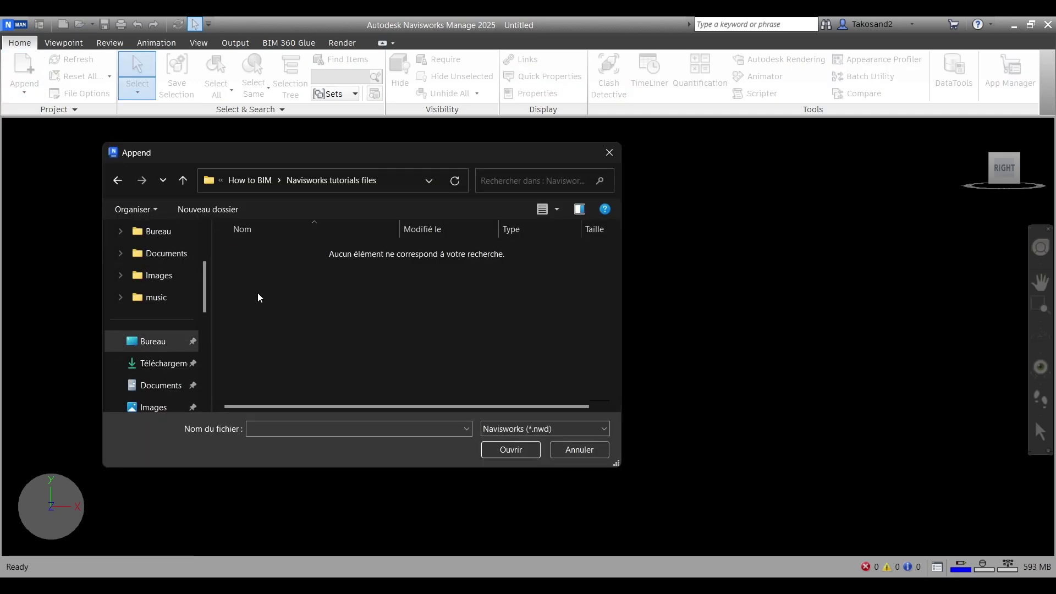
{"action": "left_click", "coordinate": [535, 429]}
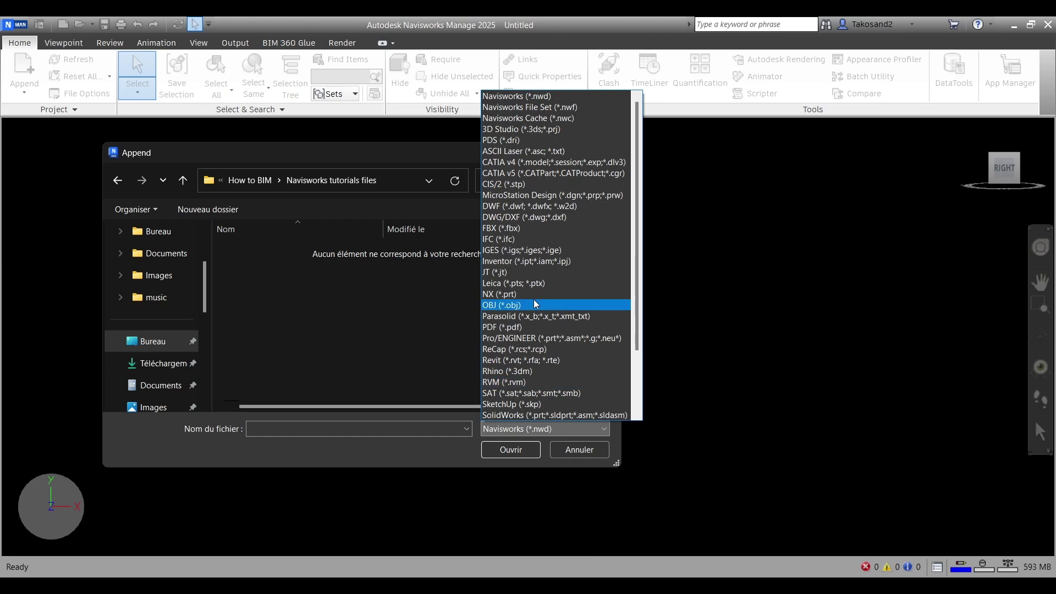
{"action": "left_click", "coordinate": [552, 119]}
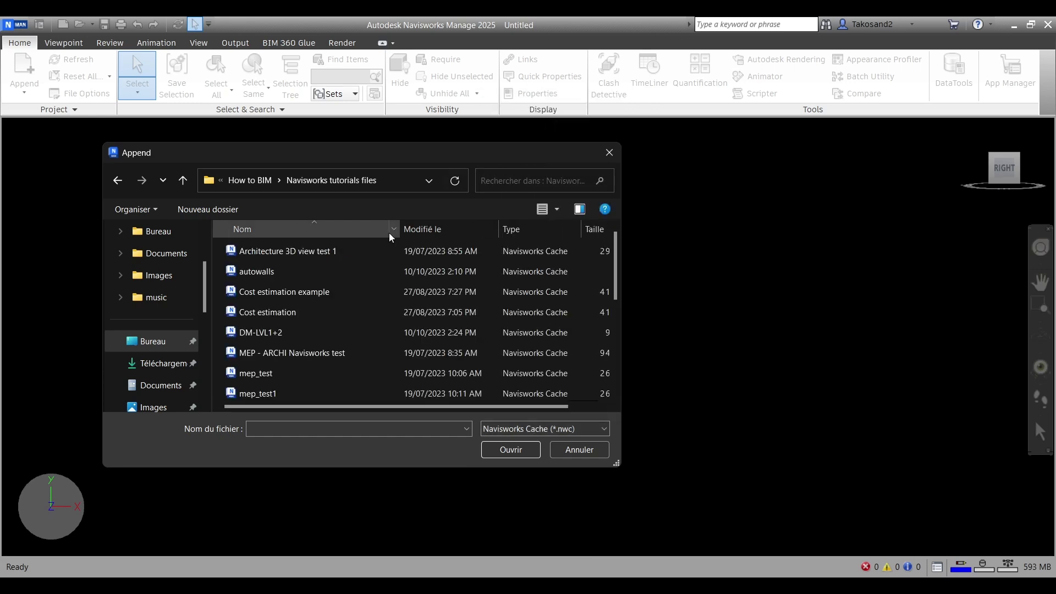
{"action": "scroll", "coordinate": [312, 296], "scroll_direction": "down", "scroll_amount": 5}
{"action": "scroll", "coordinate": [313, 300], "scroll_direction": "down", "scroll_amount": 1}
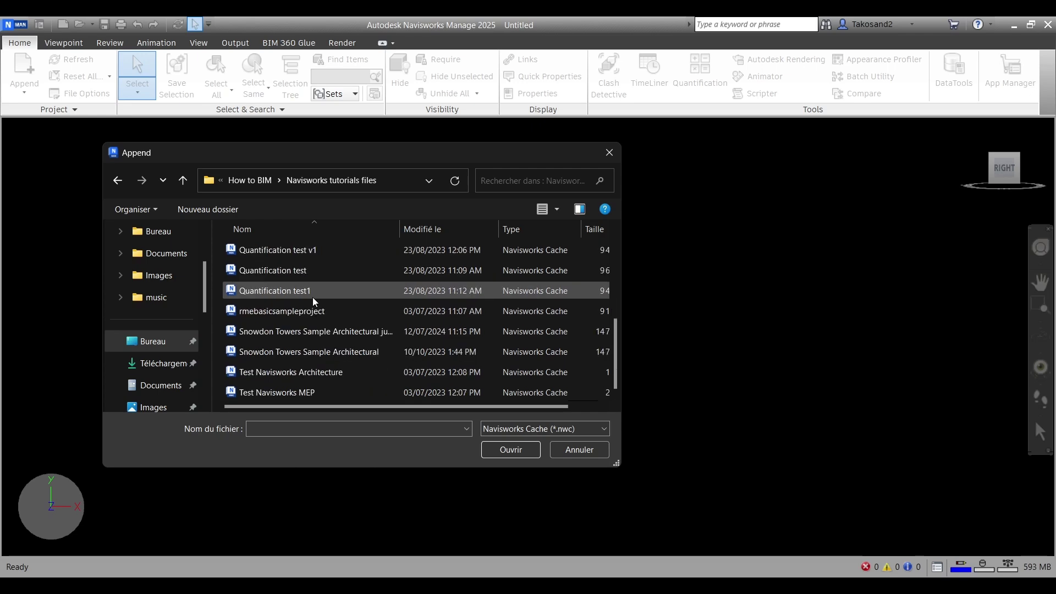
{"action": "left_click", "coordinate": [328, 332]}
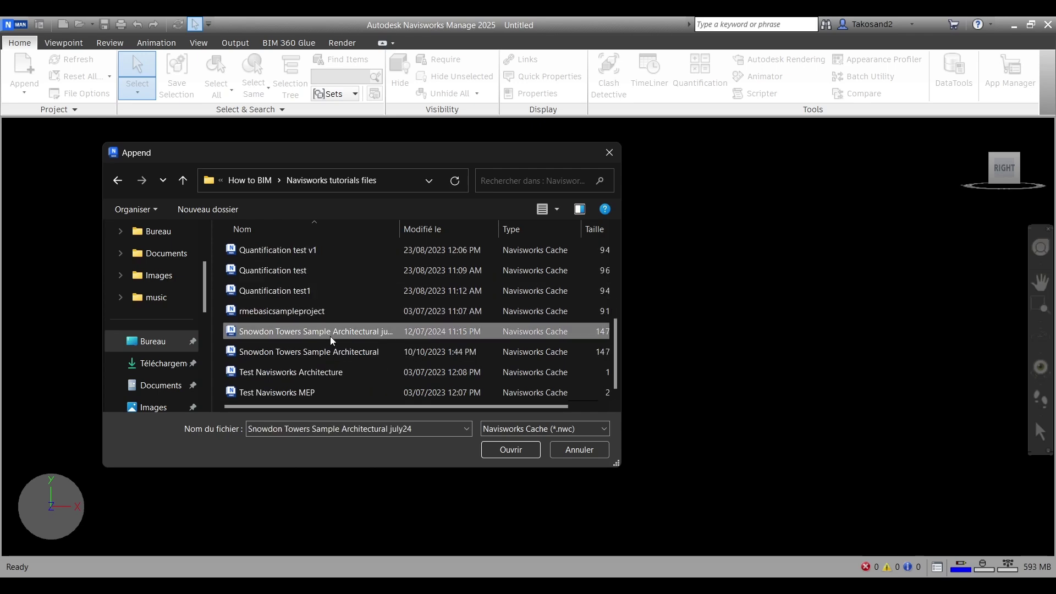
{"action": "left_click", "coordinate": [501, 448]}
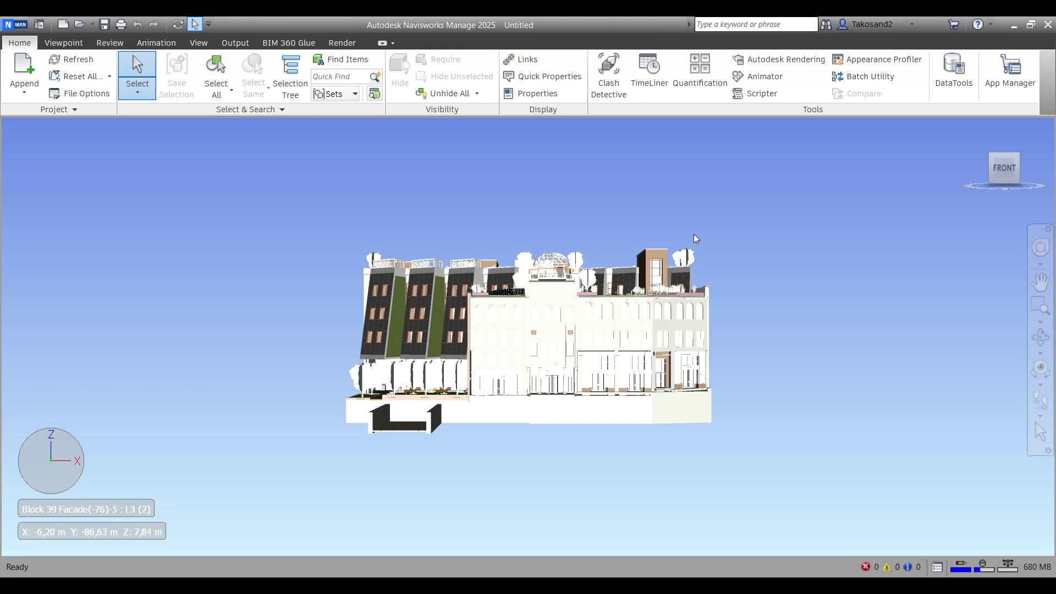
Orbit the appended model to view it from above the front
{"action": "scroll", "coordinate": [654, 260], "scroll_direction": "down", "scroll_amount": 1}
{"action": "mouse_move", "coordinate": [1000, 148]}
{"action": "left_click_drag", "start_coordinate": [1006, 160], "coordinate": [862, 379]}
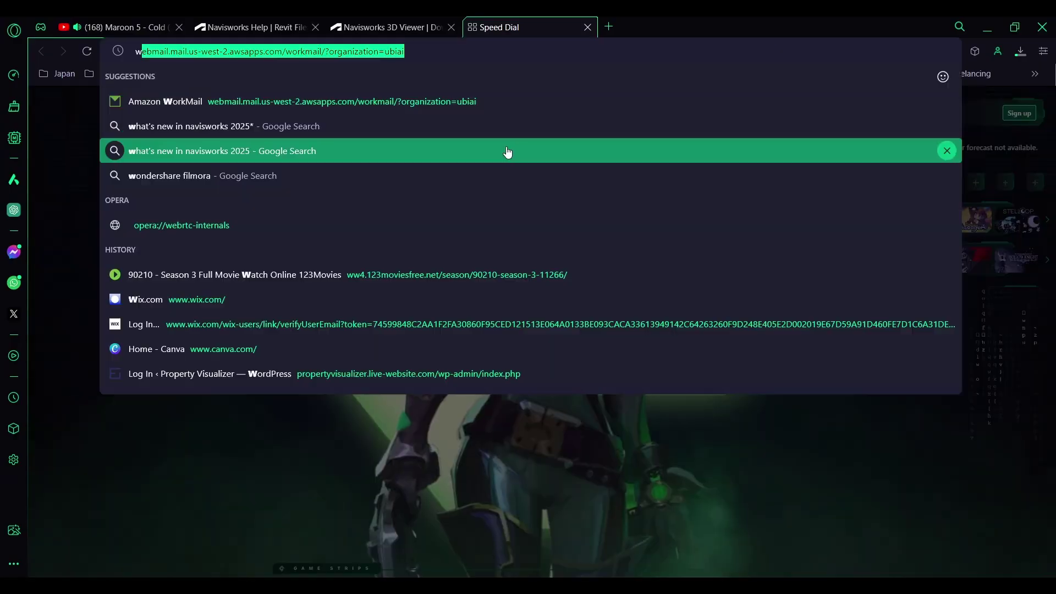
Web-search 'what's new in navisworks 2025' and open the Autodesk What's New help page
{"action": "type", "text": "what's"}
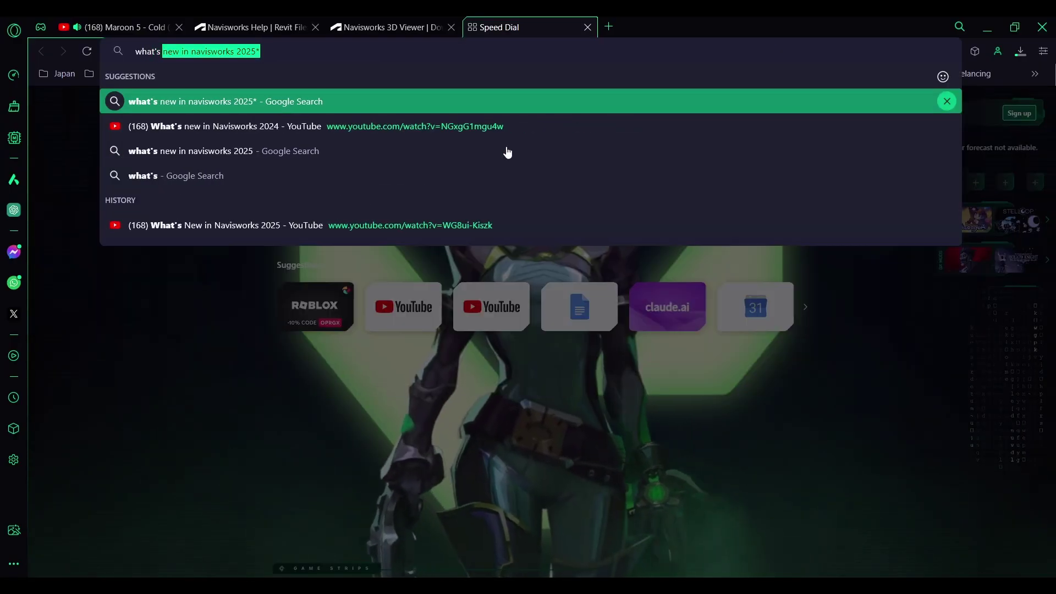
{"action": "key", "text": "End"}
{"action": "key", "text": "BackSpace"}
{"action": "key", "text": "Return"}
{"action": "left_click", "coordinate": [245, 241]}
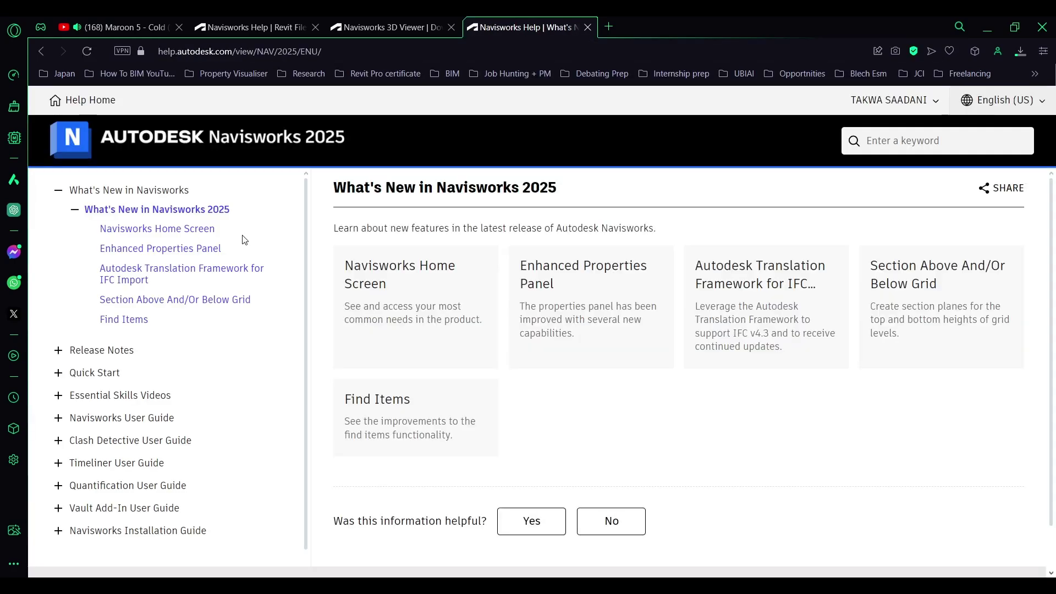
Navigate the help tree to the Enhanced Properties Panel article and scroll through it
{"action": "left_click", "coordinate": [473, 328]}
{"action": "scroll", "coordinate": [470, 326], "scroll_direction": "down", "scroll_amount": 1}
{"action": "scroll", "coordinate": [471, 326], "scroll_direction": "up", "scroll_amount": 1}
{"action": "left_click", "coordinate": [183, 249]}
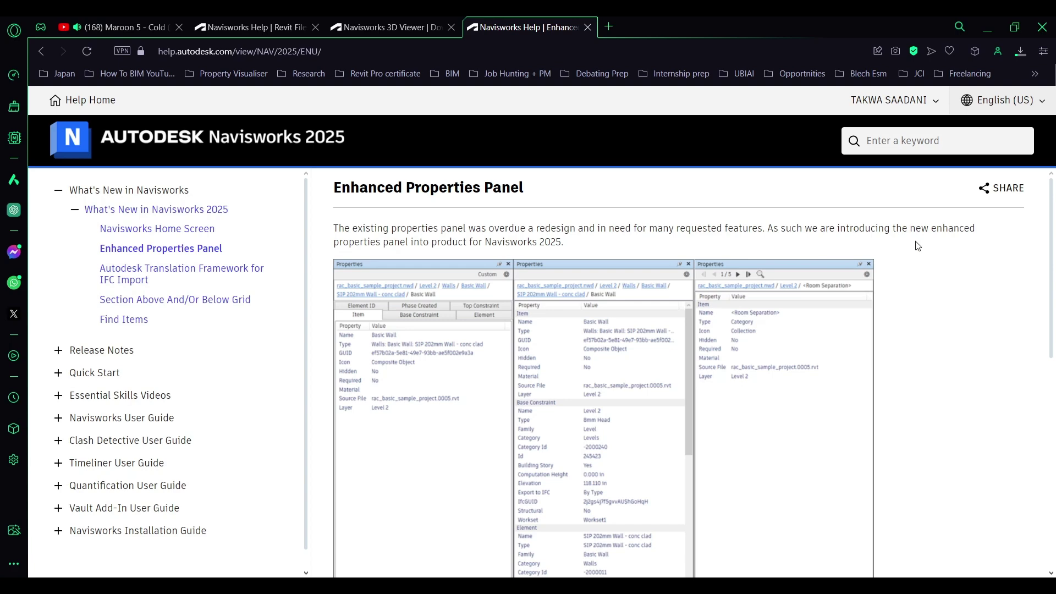
{"action": "scroll", "coordinate": [724, 276], "scroll_direction": "down", "scroll_amount": 4}
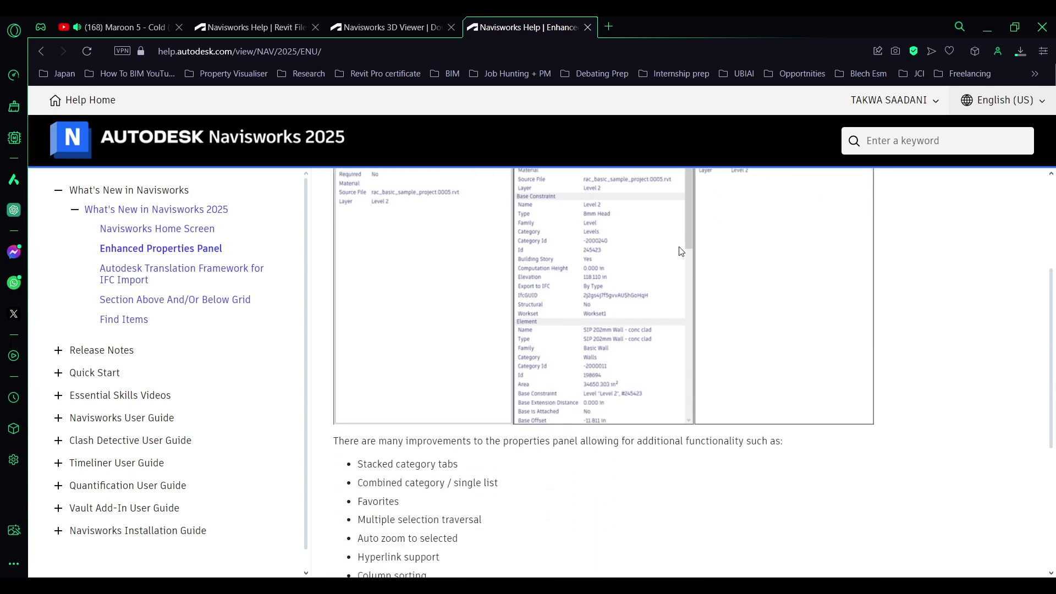
Load the Navisworks Extended workspace from the View tab's workspace list
{"action": "key", "text": "alt+Tab"}
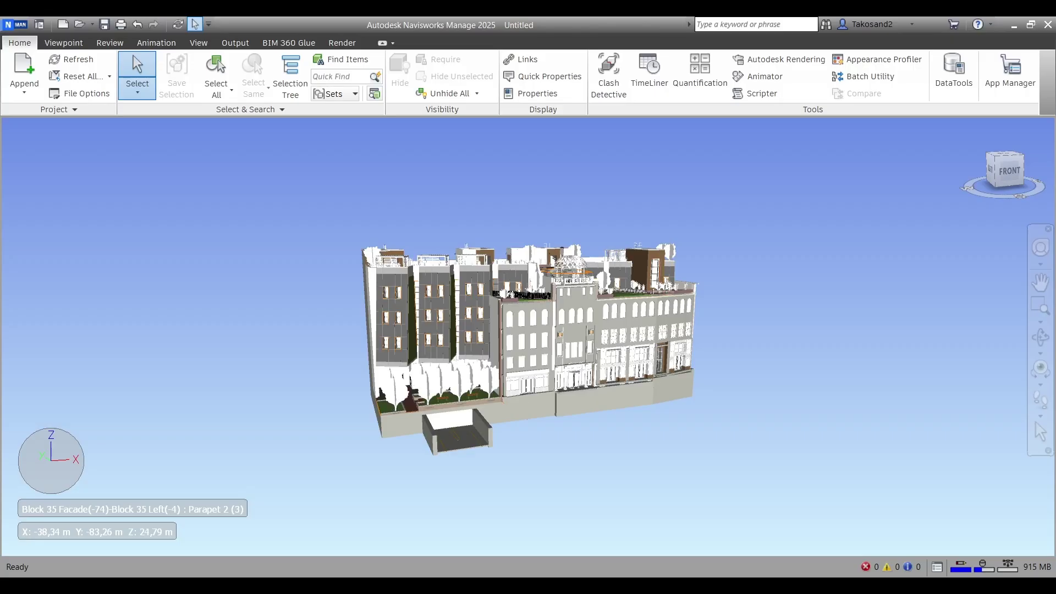
{"action": "scroll", "coordinate": [766, 358], "scroll_direction": "up", "scroll_amount": 1}
{"action": "scroll", "coordinate": [498, 406], "scroll_direction": "up", "scroll_amount": 5}
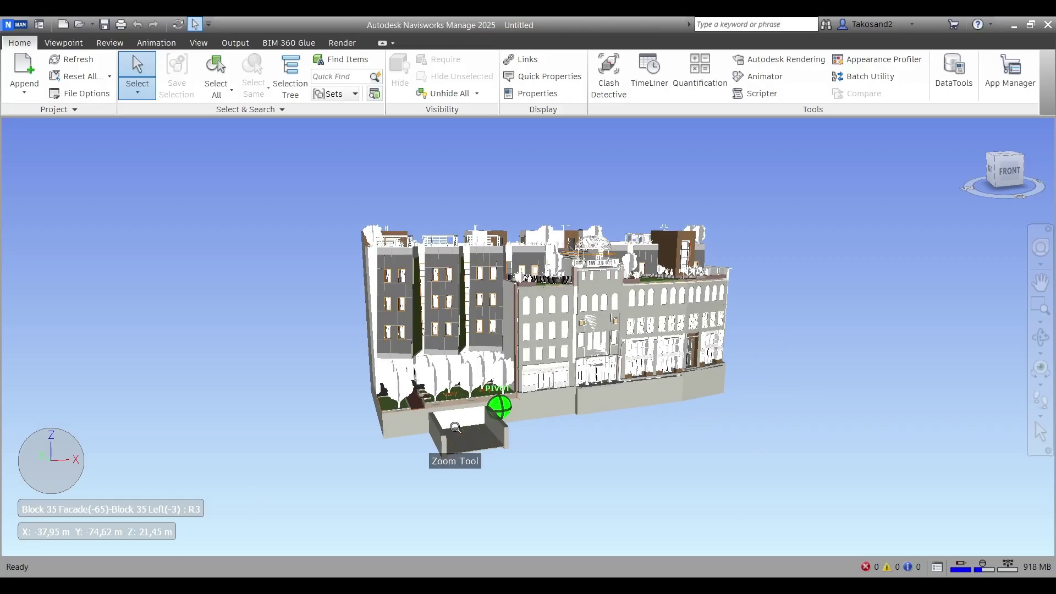
{"action": "left_click", "coordinate": [199, 43]}
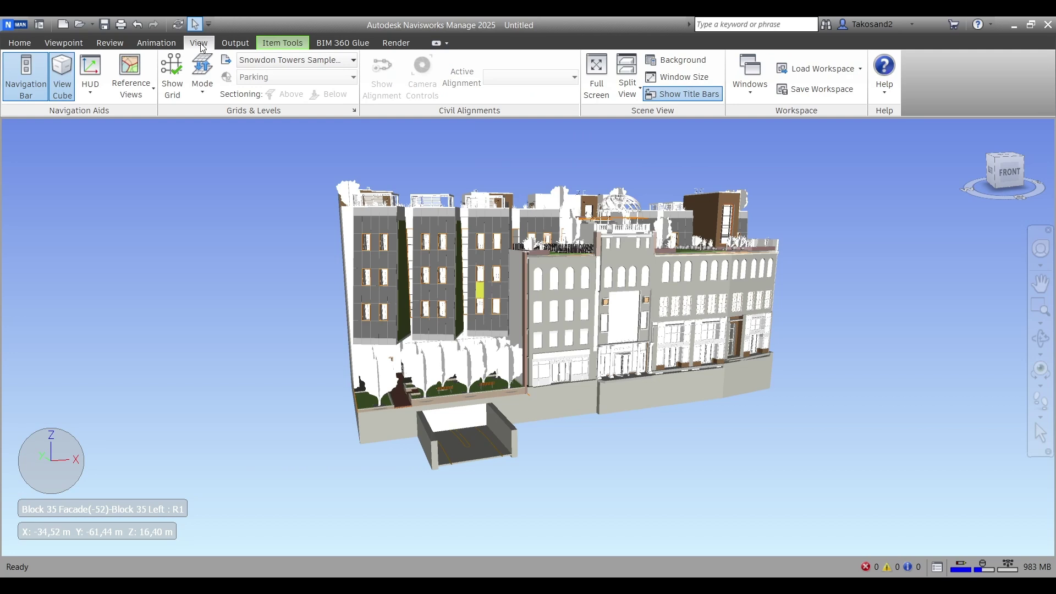
{"action": "left_click", "coordinate": [852, 78]}
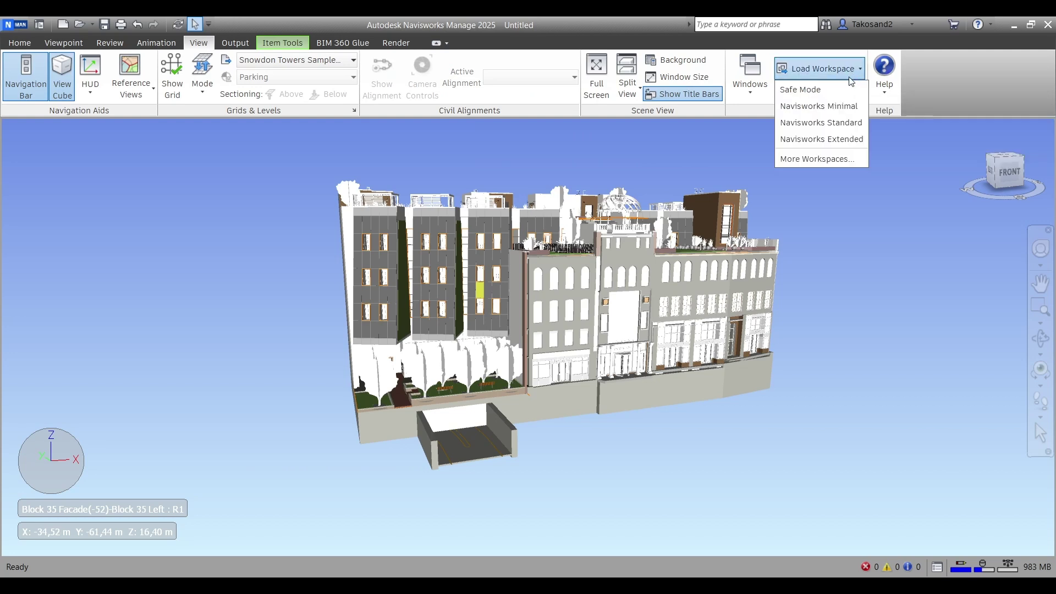
{"action": "left_click", "coordinate": [847, 138]}
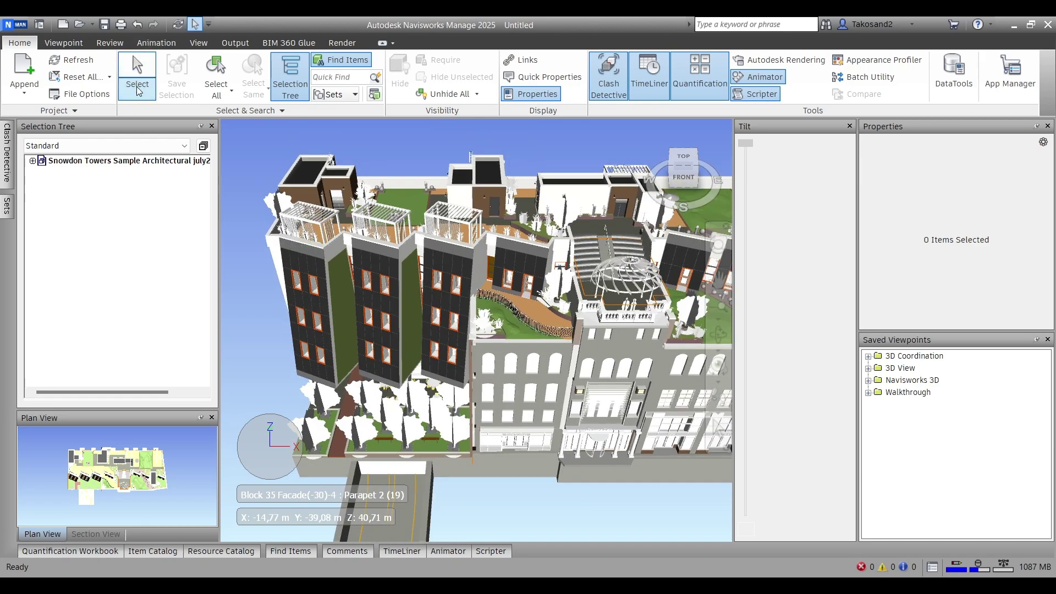
Box-select the items around the left tower facades and step to the third selected item
{"action": "left_click", "coordinate": [137, 88]}
{"action": "left_click", "coordinate": [164, 140]}
{"action": "scroll", "coordinate": [335, 211], "scroll_direction": "down", "scroll_amount": 2}
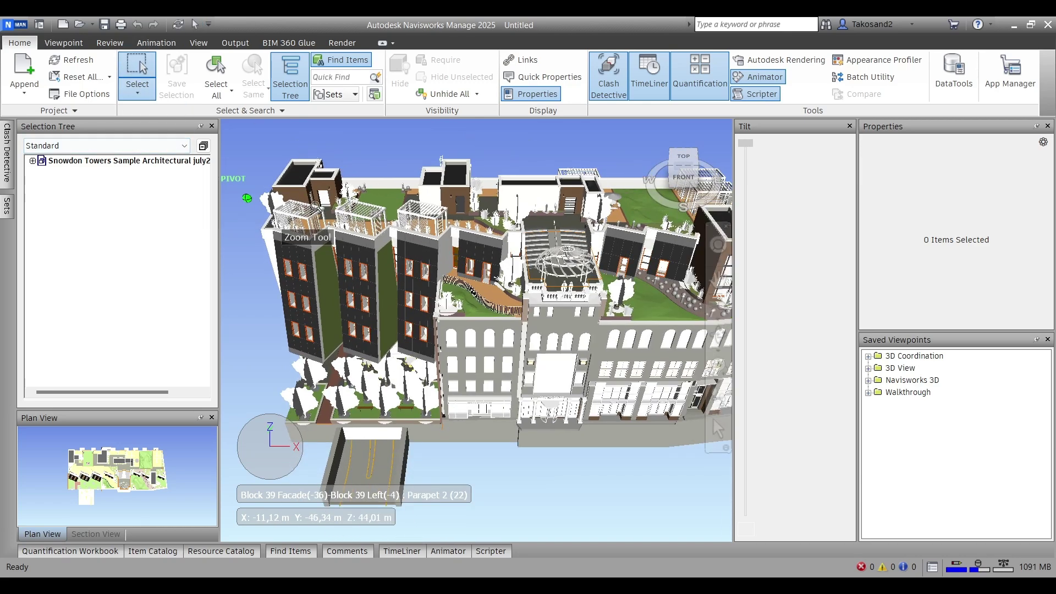
{"action": "scroll", "coordinate": [426, 231], "scroll_direction": "down", "scroll_amount": 2}
{"action": "left_click_drag", "start_coordinate": [244, 132], "coordinate": [397, 310]}
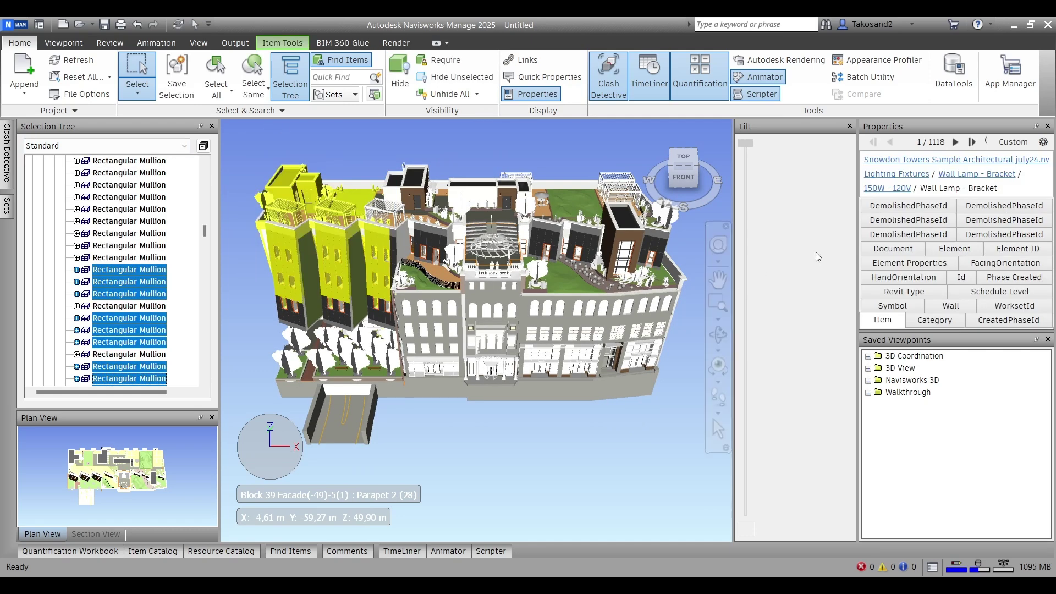
{"action": "left_click", "coordinate": [955, 143]}
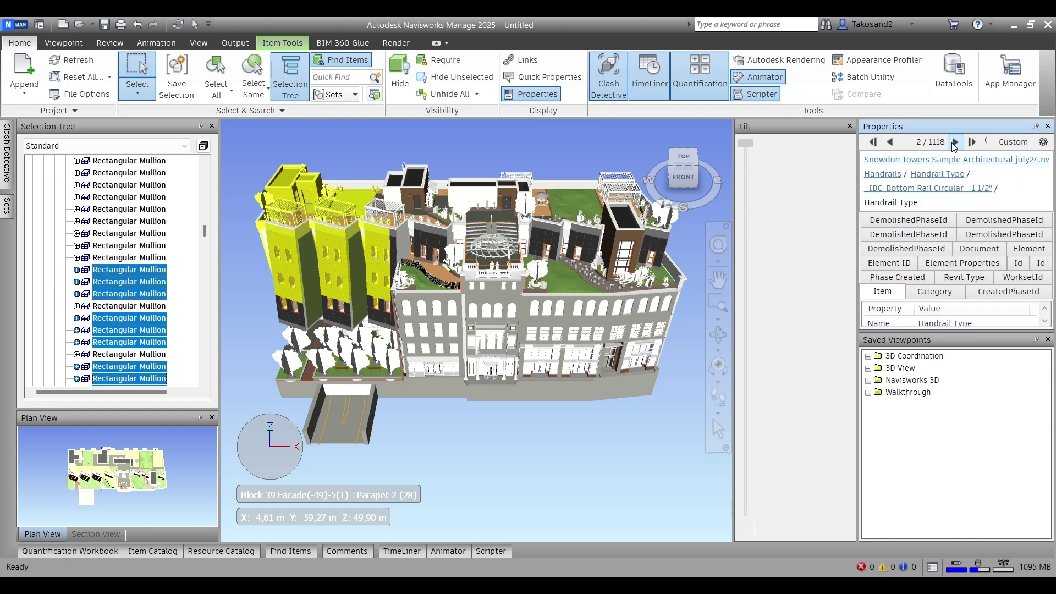
{"action": "left_click", "coordinate": [954, 143]}
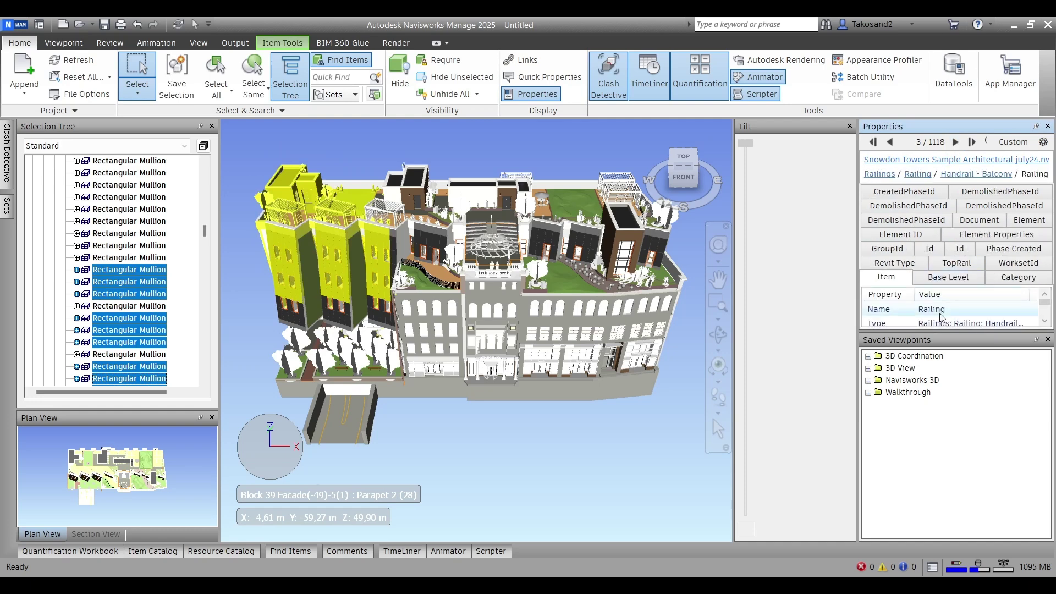
Review the railing's TopRail, DemolishedPhaseId, Element Properties, GroupId and Element ID, then the wall's Phase Created
{"action": "left_click_drag", "start_coordinate": [926, 427], "coordinate": [926, 474]}
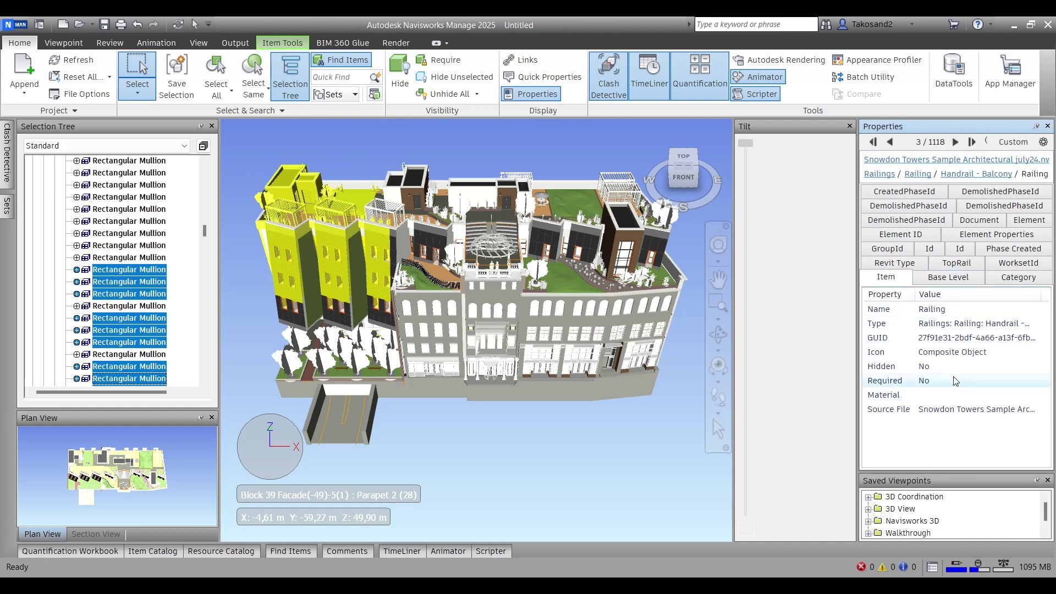
{"action": "left_click", "coordinate": [961, 268]}
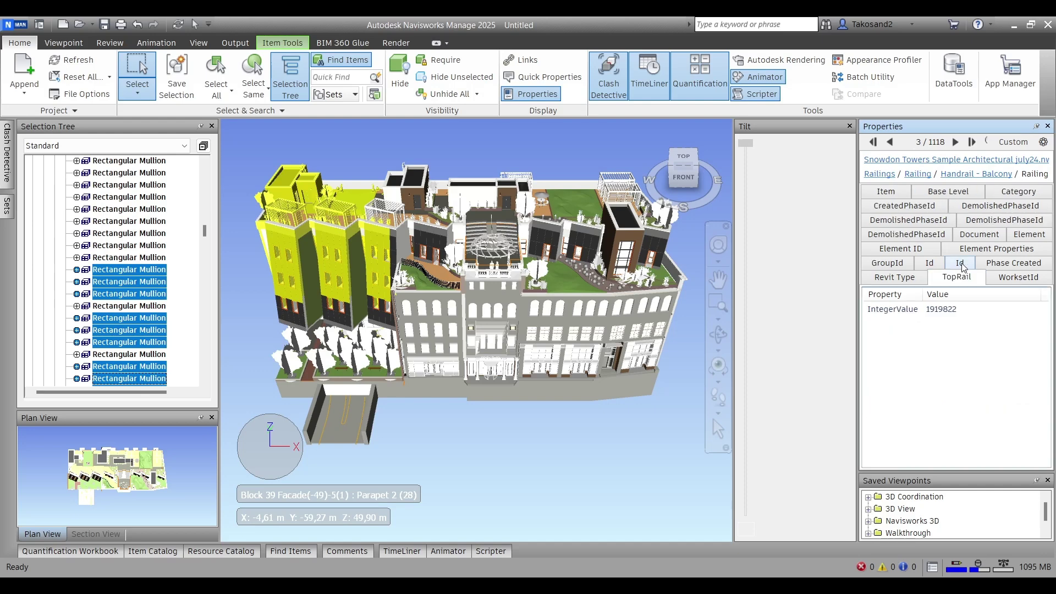
{"action": "left_click", "coordinate": [929, 220]}
{"action": "left_click", "coordinate": [975, 211]}
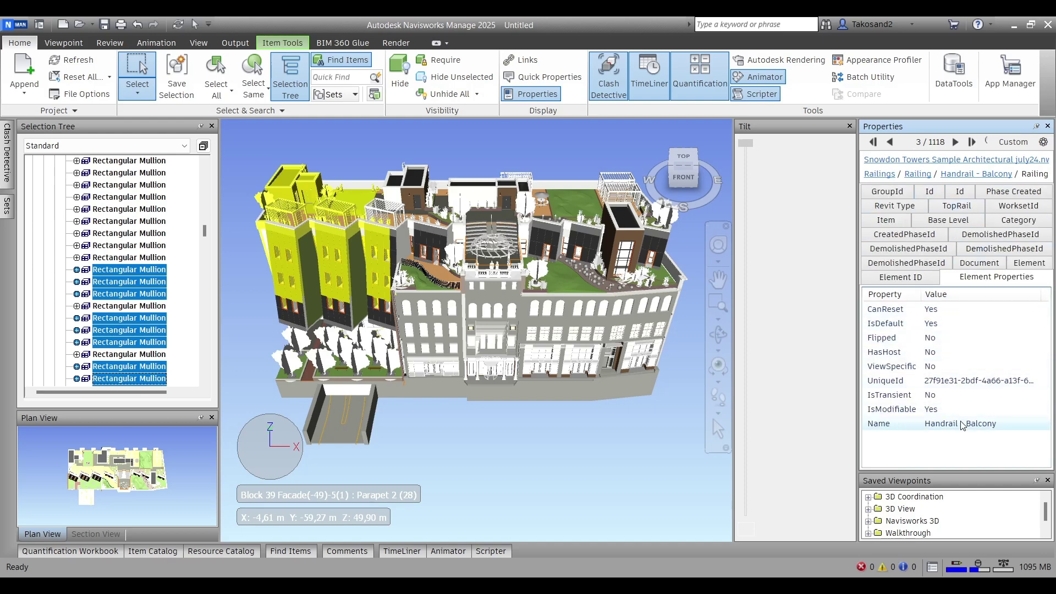
{"action": "left_click", "coordinate": [895, 192]}
{"action": "left_click", "coordinate": [945, 192]}
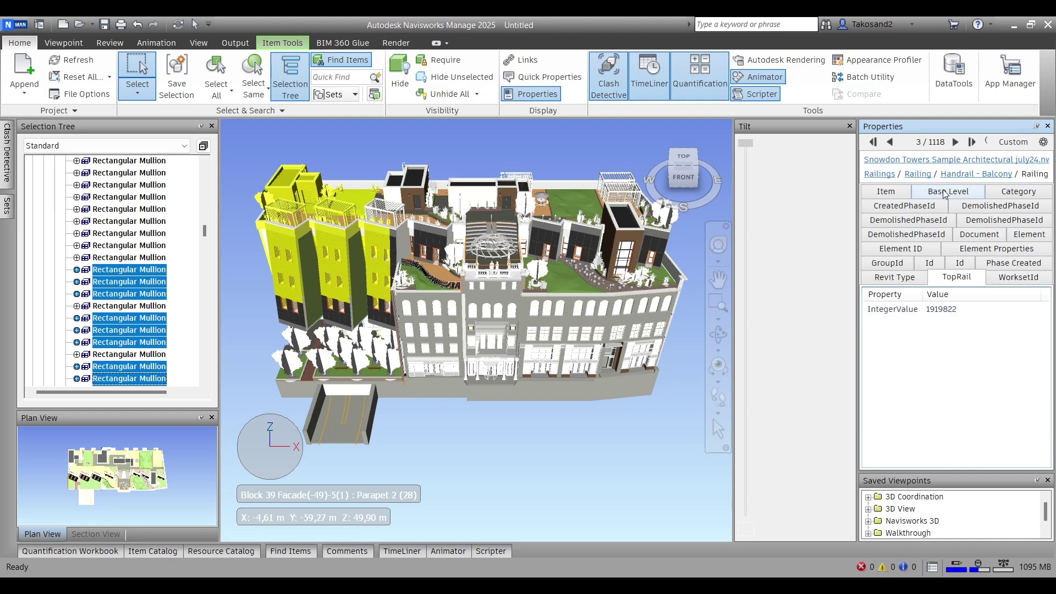
{"action": "left_click", "coordinate": [918, 249]}
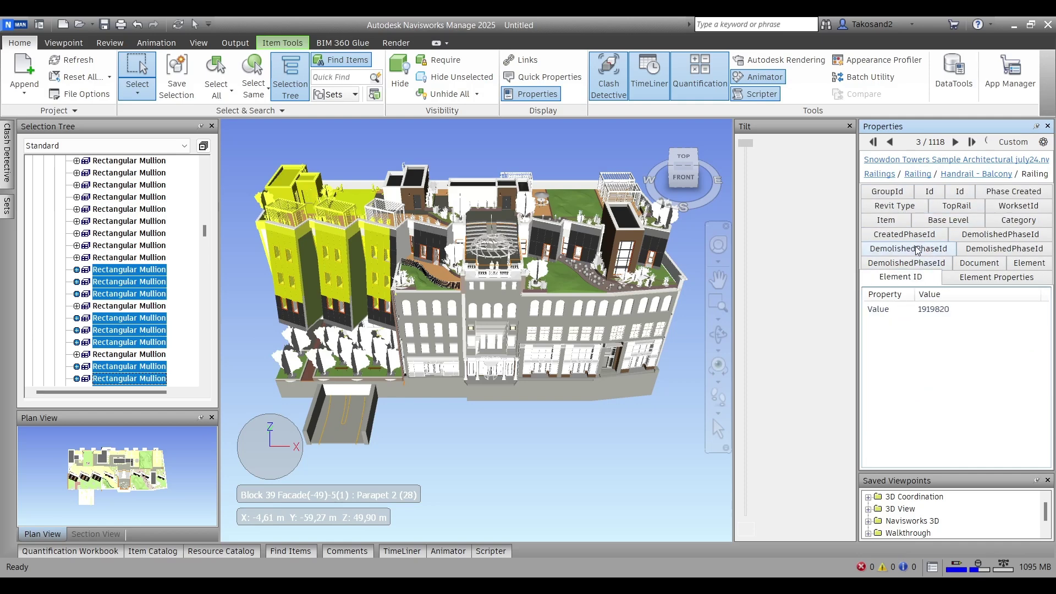
{"action": "left_click", "coordinate": [979, 278]}
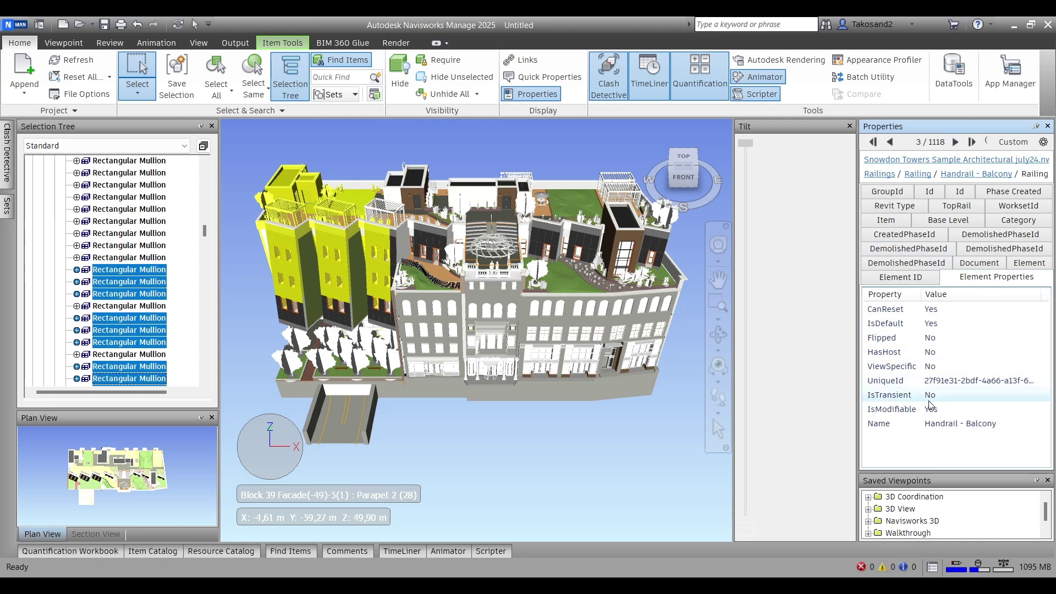
{"action": "left_click", "coordinate": [955, 143]}
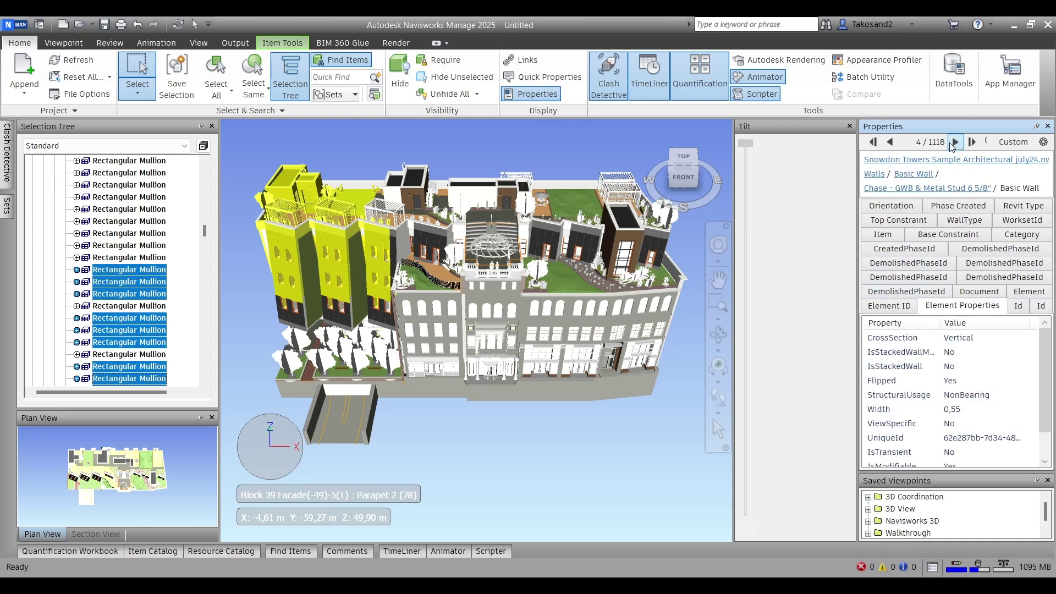
{"action": "left_click", "coordinate": [963, 207]}
Open the Autodesk Translation Framework for IFC Import article and highlight its IFC loader phrases
{"action": "key", "text": "alt+Tab"}
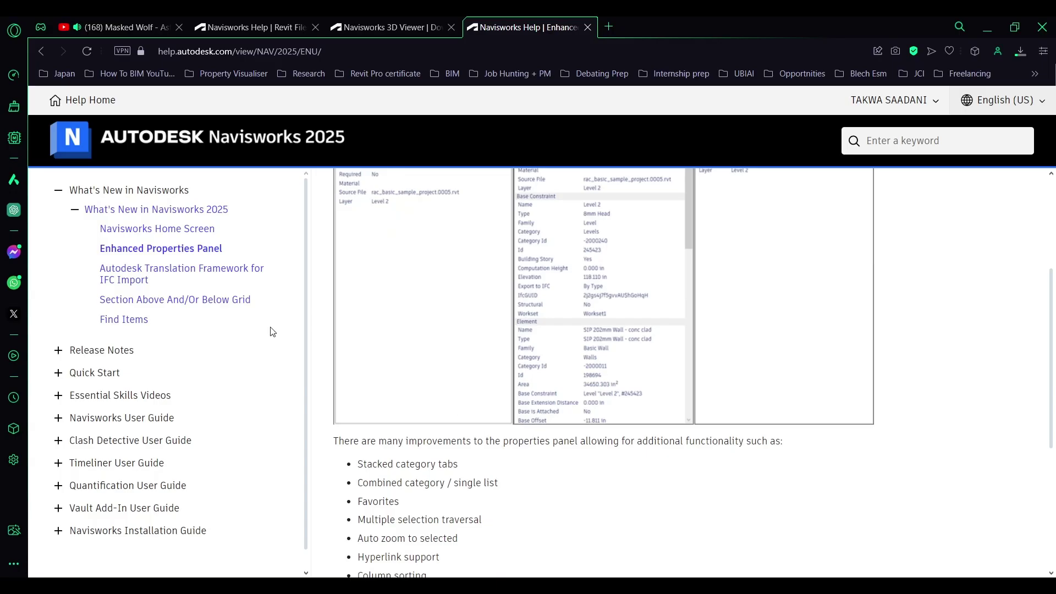
{"action": "left_click", "coordinate": [226, 278]}
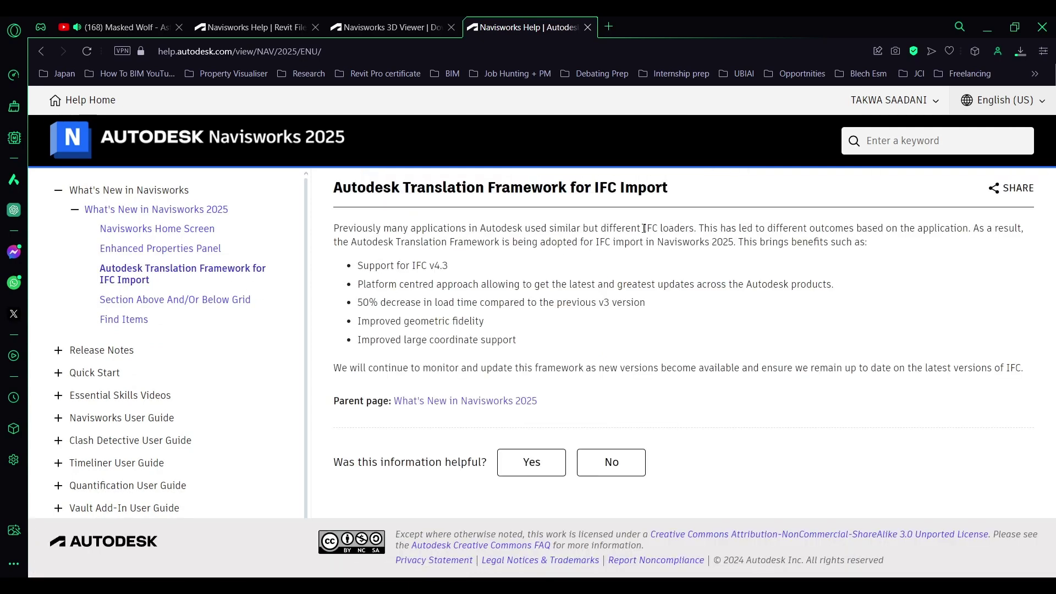
{"action": "left_click_drag", "start_coordinate": [643, 228], "coordinate": [695, 228]}
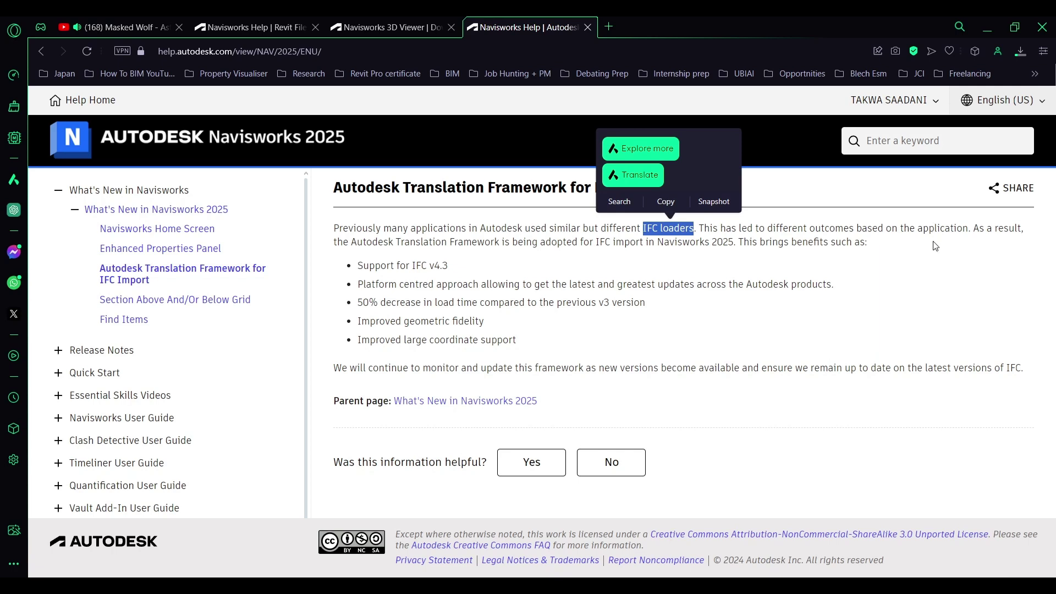
{"action": "left_click", "coordinate": [512, 273]}
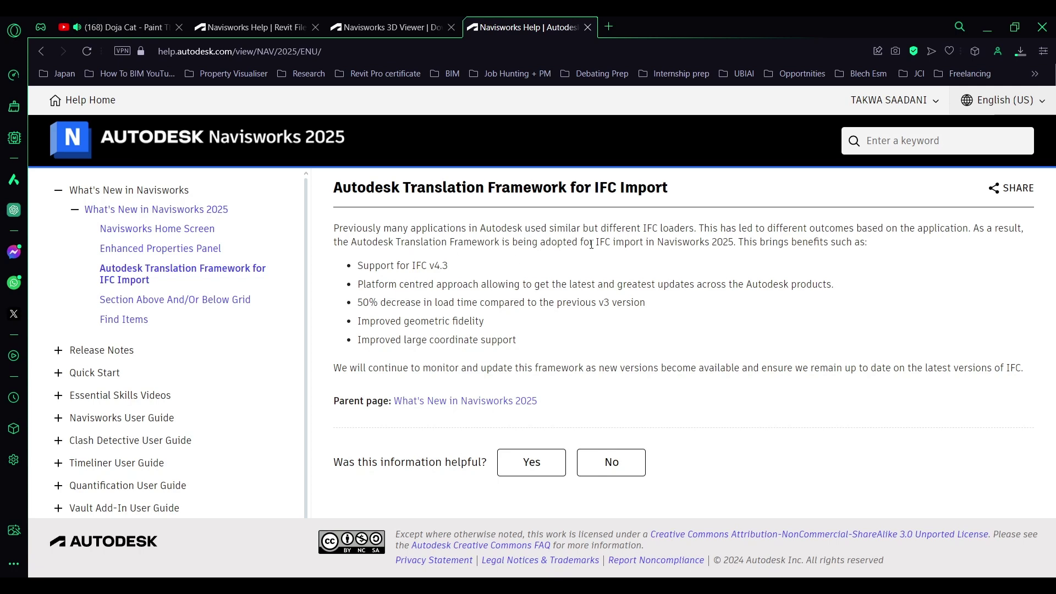
{"action": "left_click_drag", "start_coordinate": [599, 244], "coordinate": [738, 244]}
{"action": "mouse_move", "coordinate": [756, 586]}
{"action": "left_click", "coordinate": [757, 527]}
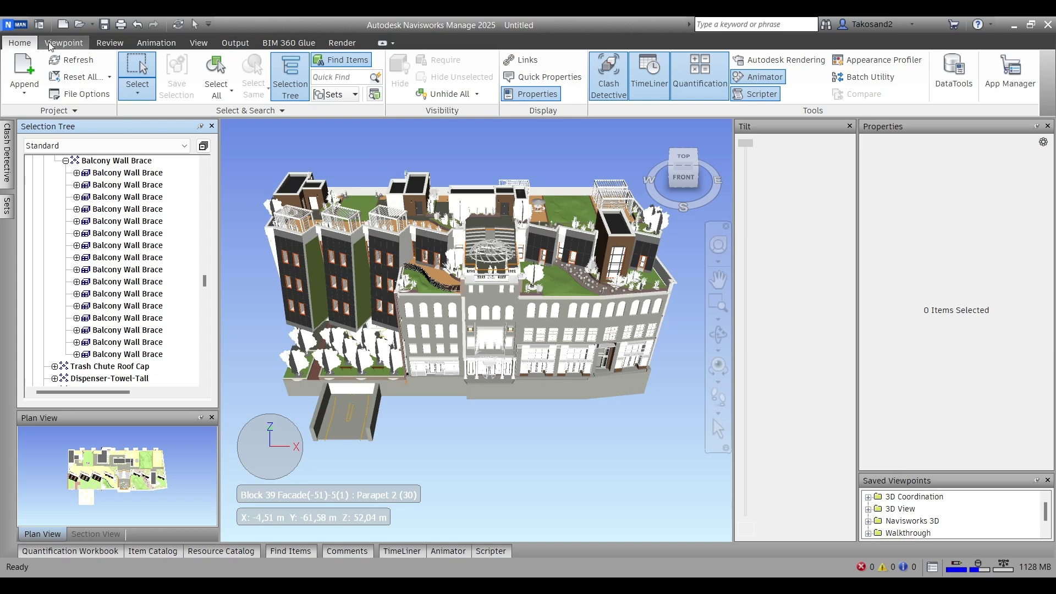
{"action": "left_click", "coordinate": [24, 88]}
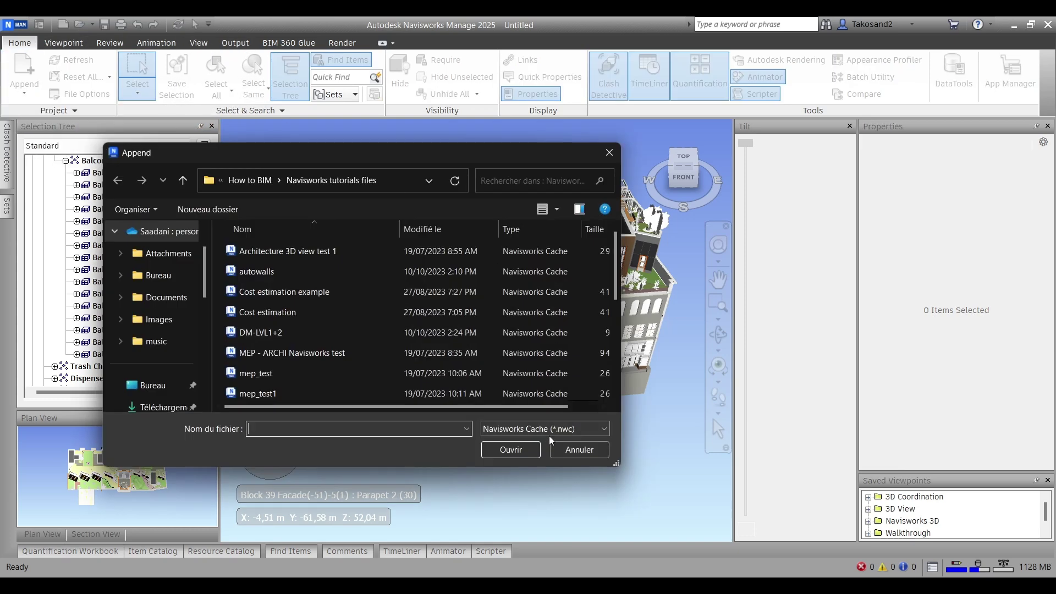
{"action": "left_click", "coordinate": [550, 435]}
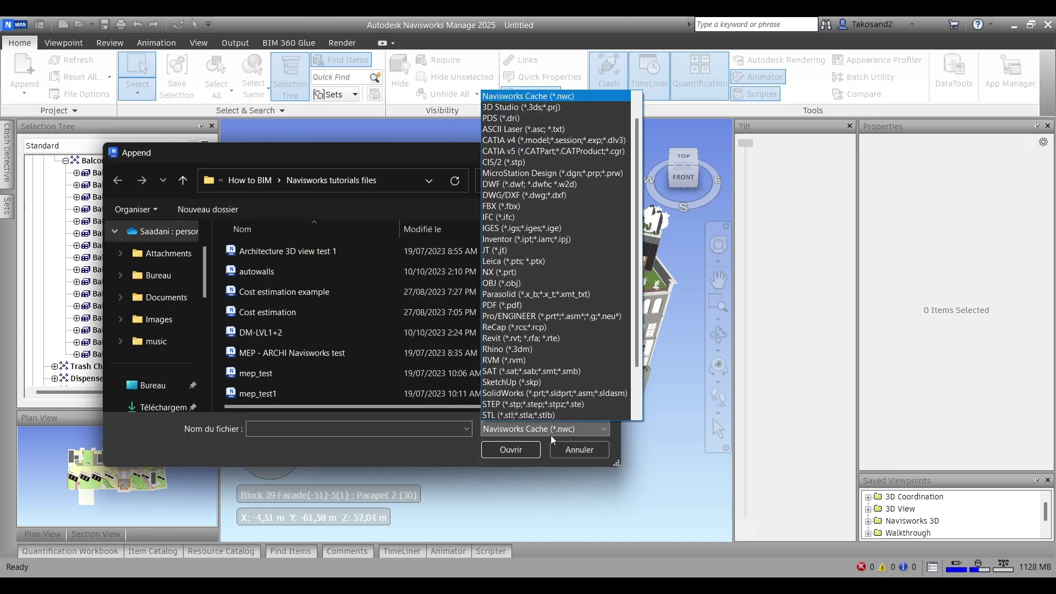
{"action": "left_click", "coordinate": [503, 215]}
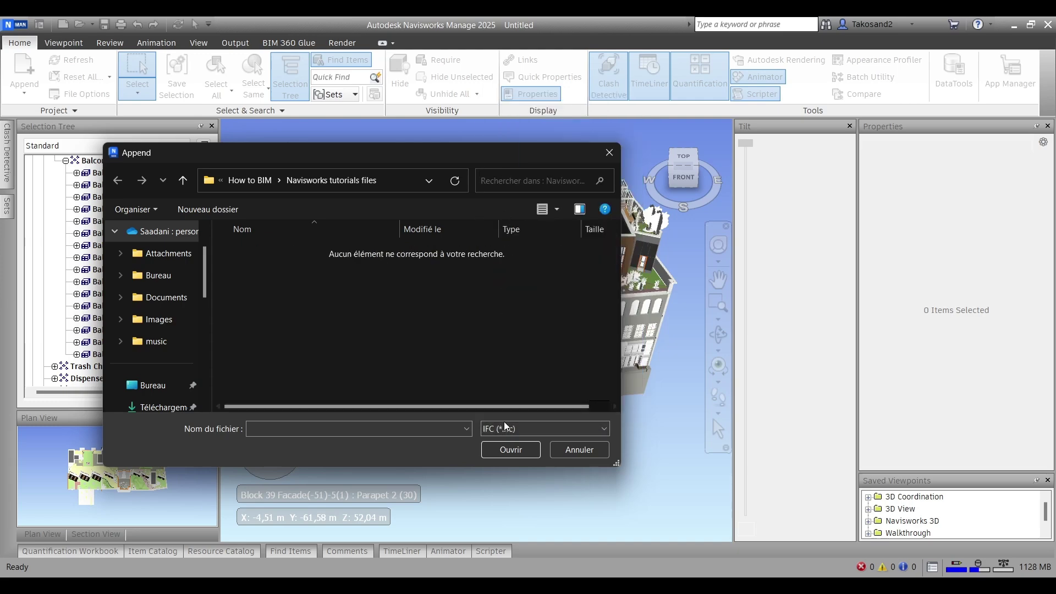
{"action": "left_click", "coordinate": [609, 153]}
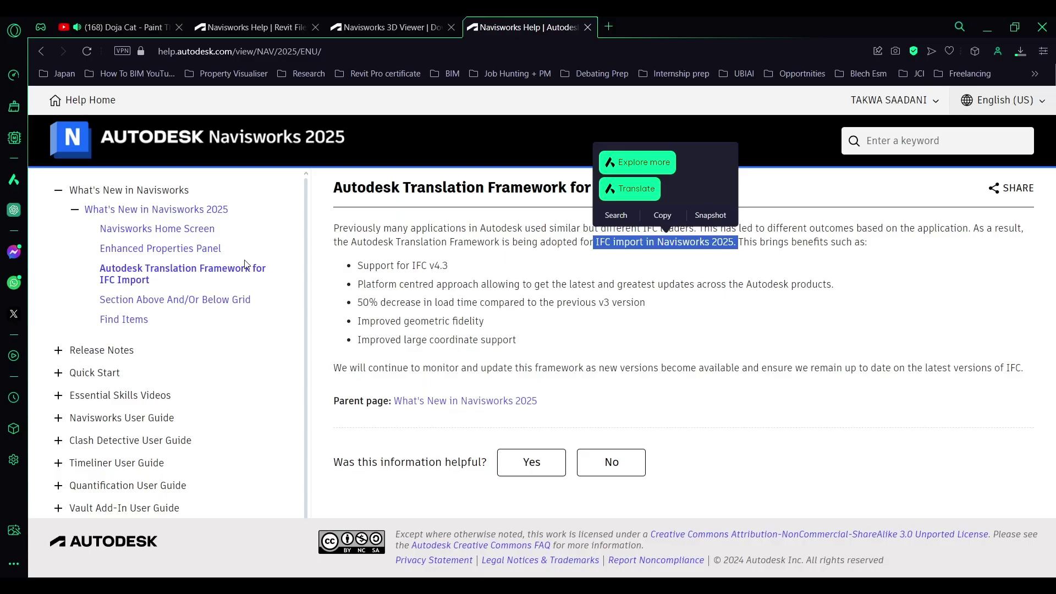
{"action": "left_click", "coordinate": [199, 299]}
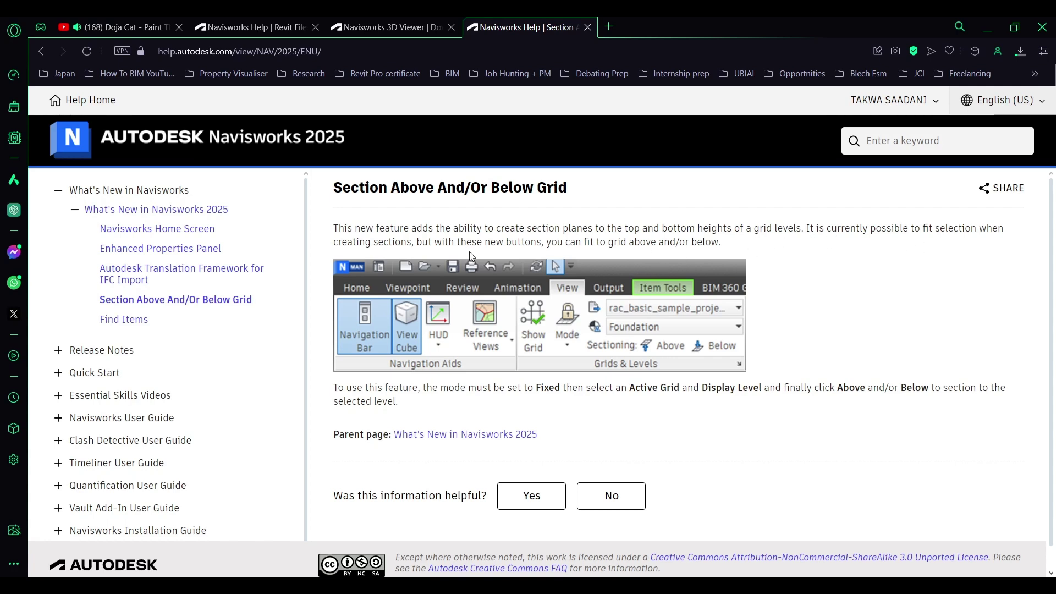
Highlight the help text describing the new section above/below grid buttons
{"action": "left_click_drag", "start_coordinate": [427, 243], "coordinate": [549, 245]}
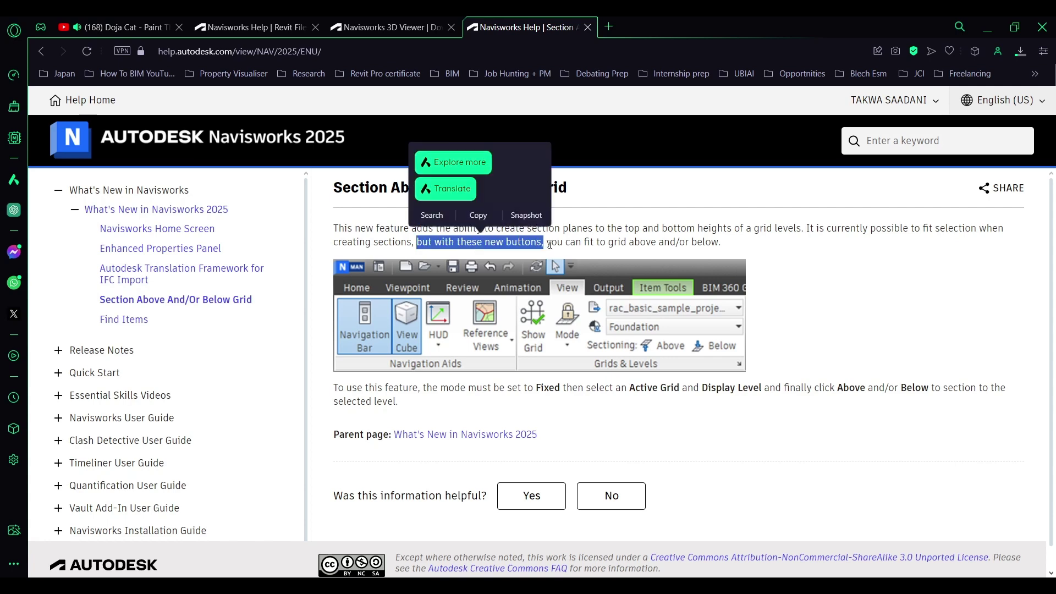
Turn on Show Grid, try the Above grid display mode, and orbit to a high left-front view
{"action": "left_click", "coordinate": [776, 266]}
{"action": "key", "text": "alt+Tab"}
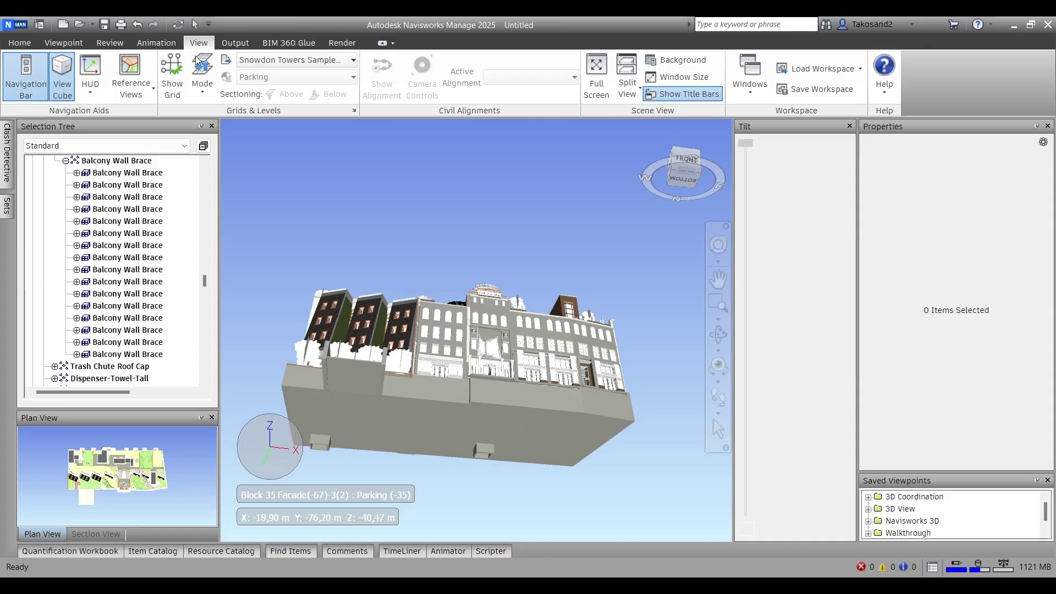
{"action": "left_click", "coordinate": [181, 77]}
{"action": "scroll", "coordinate": [333, 145], "scroll_direction": "down", "scroll_amount": 2}
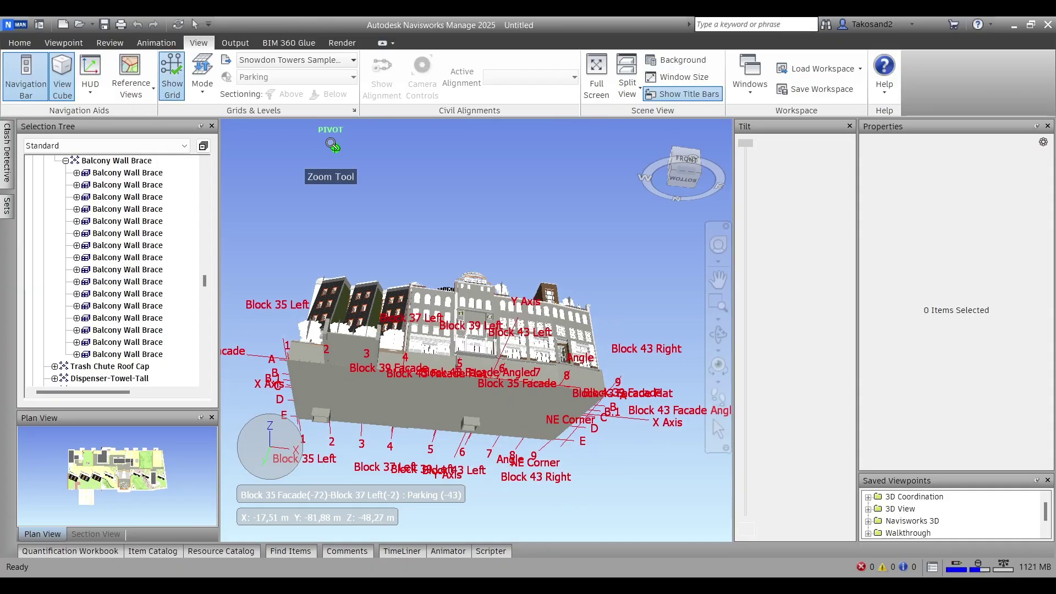
{"action": "scroll", "coordinate": [333, 145], "scroll_direction": "down", "scroll_amount": 1}
{"action": "left_click", "coordinate": [202, 80]}
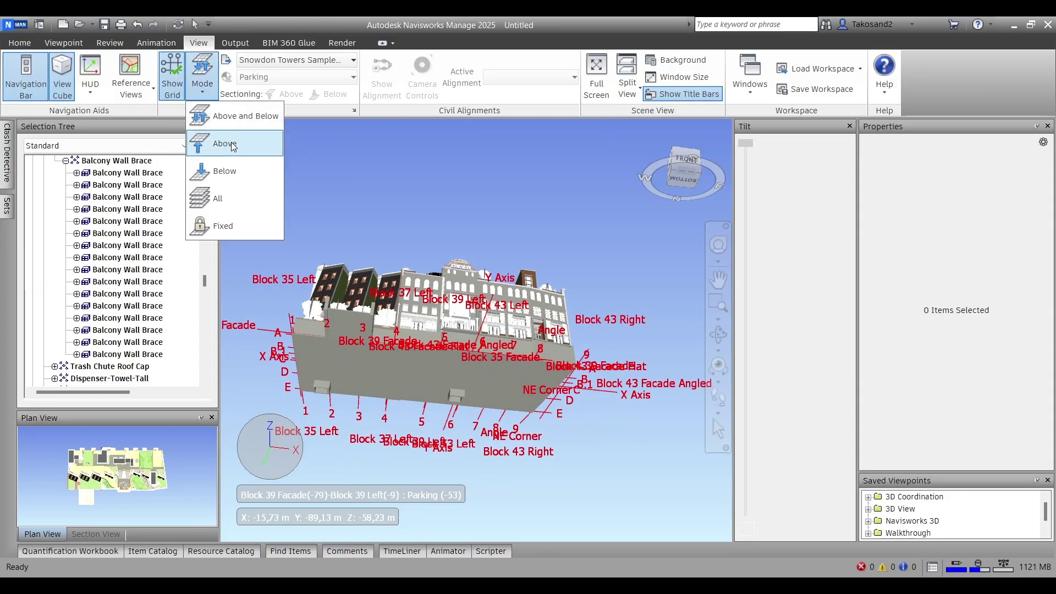
{"action": "left_click", "coordinate": [231, 144]}
{"action": "left_click", "coordinate": [202, 80]}
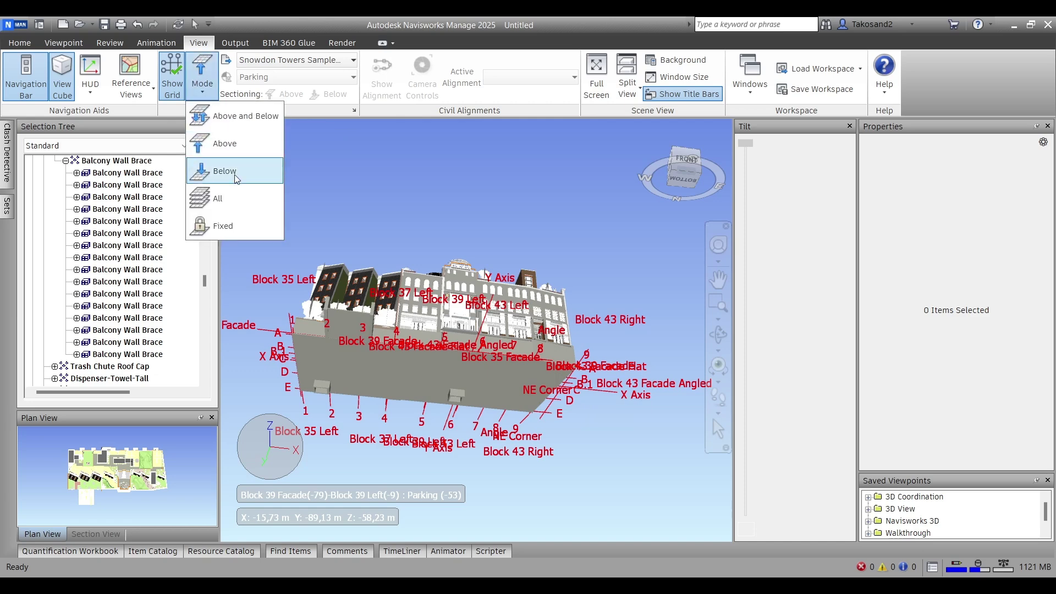
{"action": "left_click", "coordinate": [673, 161]}
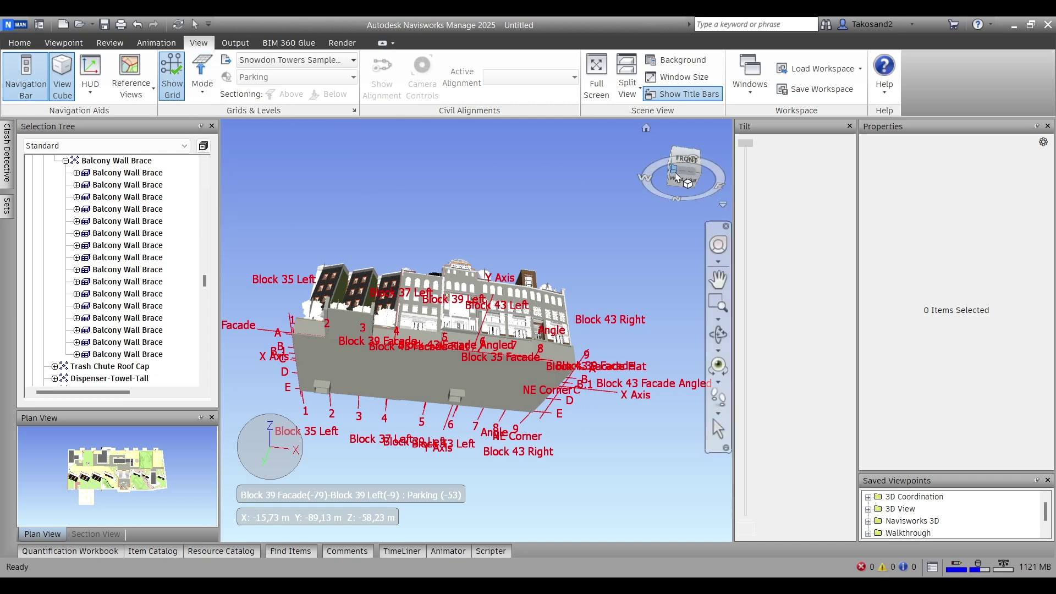
{"action": "mouse_move", "coordinate": [673, 160]}
{"action": "left_mouse_down"}
{"action": "mouse_move", "coordinate": [677, 189]}
{"action": "mouse_move", "coordinate": [685, 160]}
{"action": "mouse_move", "coordinate": [682, 181]}
{"action": "mouse_move", "coordinate": [659, 190]}
{"action": "mouse_move", "coordinate": [644, 132]}
{"action": "left_mouse_up"}
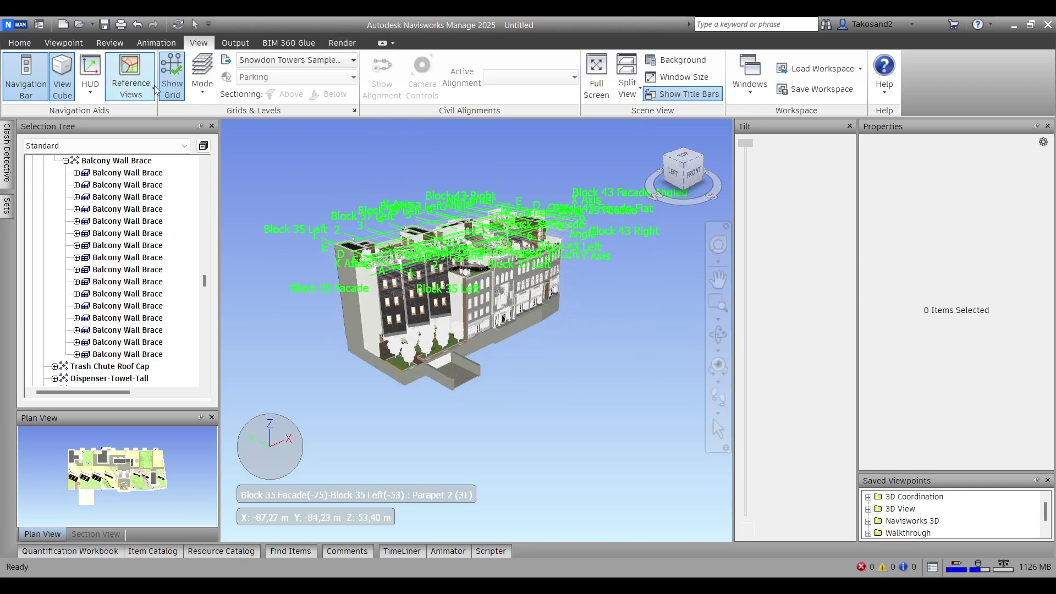
Set the grid display mode to Fixed and orbit to look from below
{"action": "left_click", "coordinate": [177, 94]}
{"action": "left_click", "coordinate": [176, 94]}
{"action": "left_click", "coordinate": [203, 88]}
{"action": "left_click", "coordinate": [245, 226]}
{"action": "left_click_drag", "start_coordinate": [707, 196], "coordinate": [683, 208]}
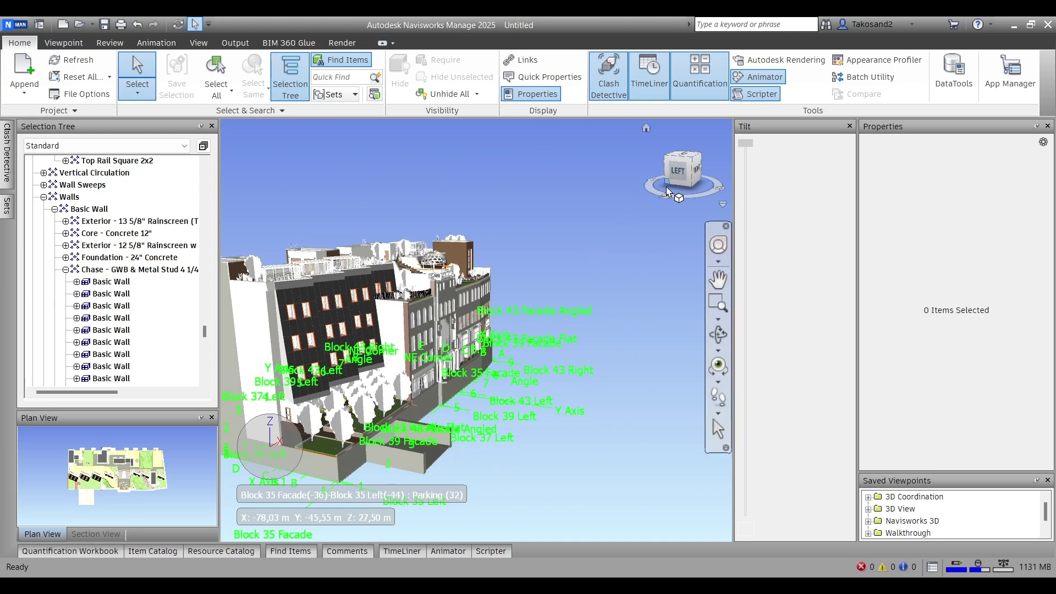
Set the display grid level to L3 and section away the building above it
{"action": "left_click", "coordinate": [297, 77]}
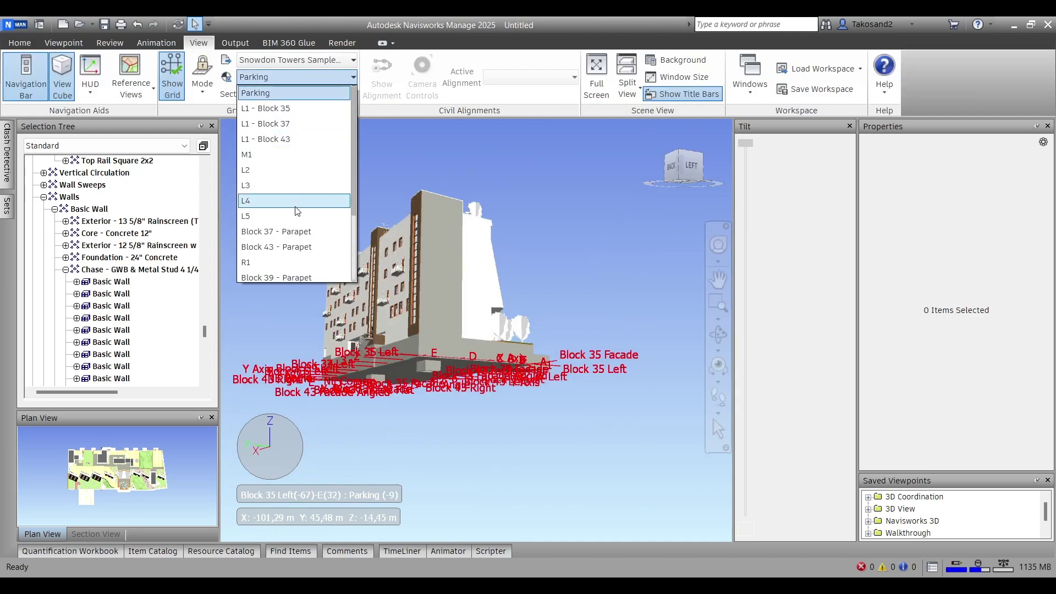
{"action": "scroll", "coordinate": [297, 217], "scroll_direction": "down", "scroll_amount": 2}
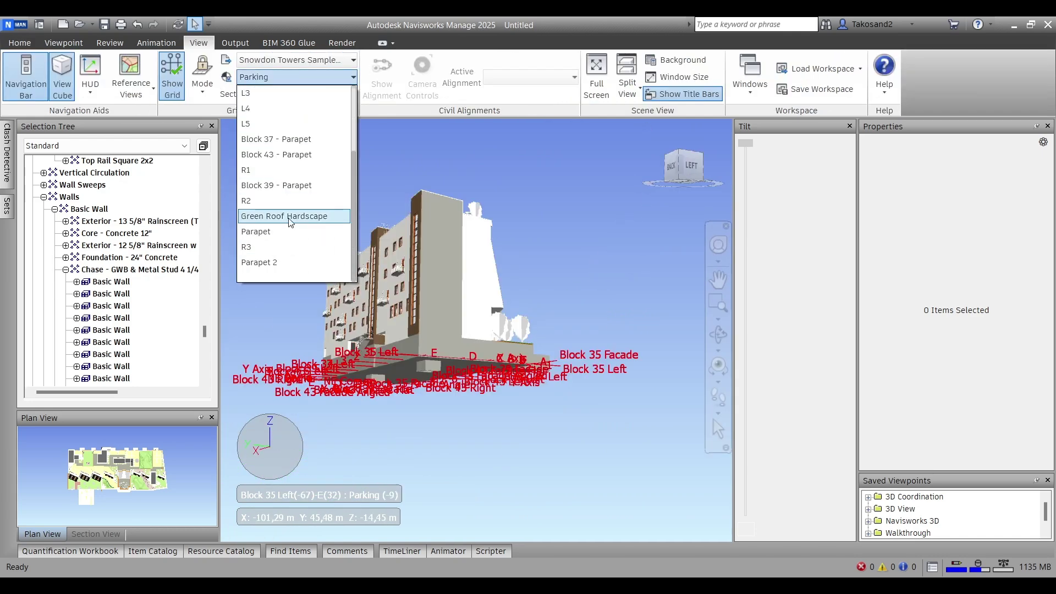
{"action": "scroll", "coordinate": [284, 163], "scroll_direction": "up", "scroll_amount": 1}
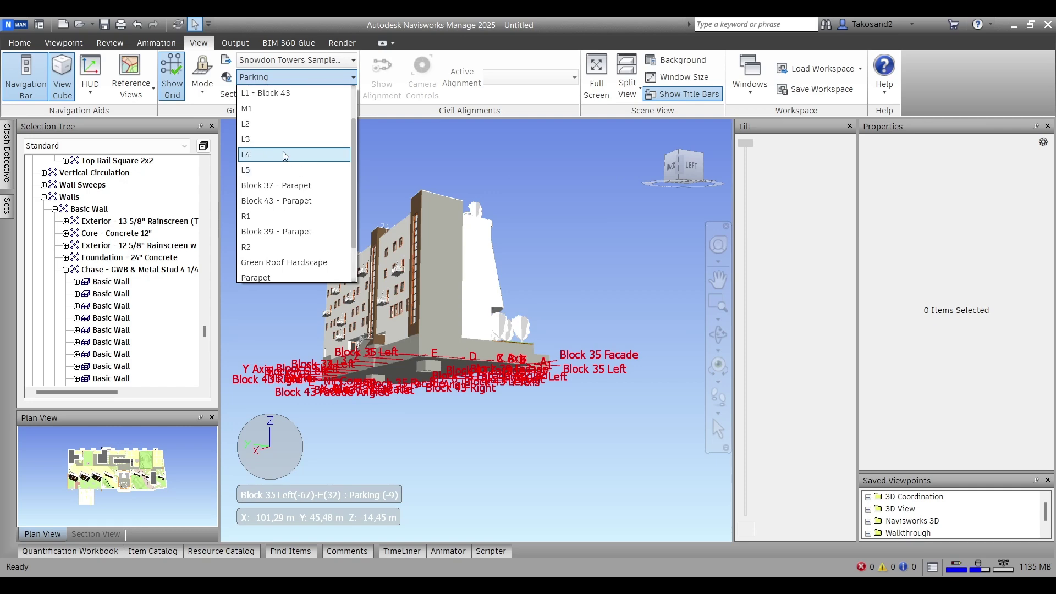
{"action": "left_click", "coordinate": [285, 139]}
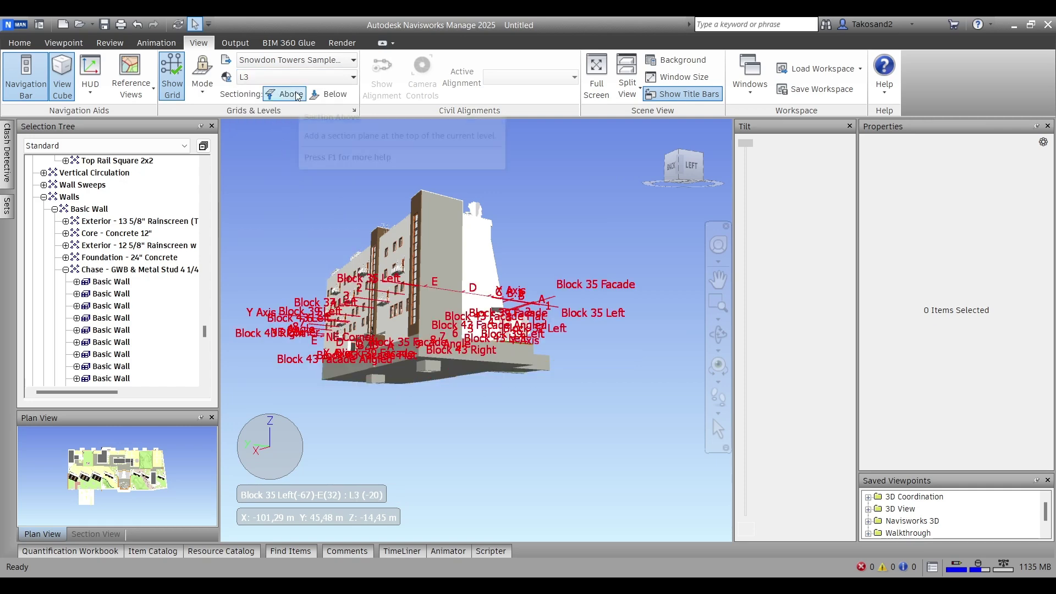
{"action": "left_click_drag", "start_coordinate": [680, 160], "coordinate": [665, 192]}
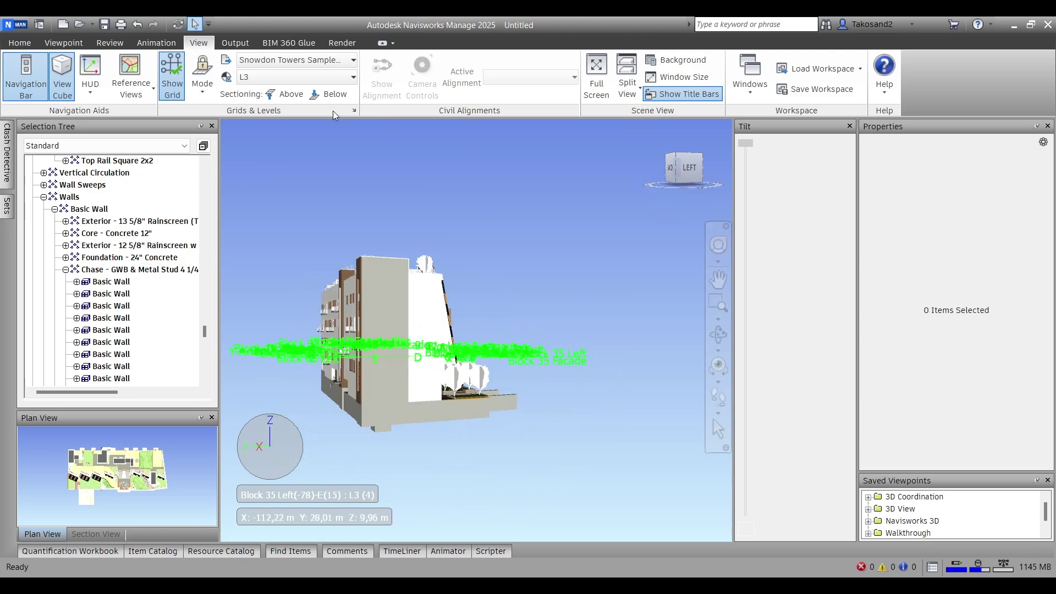
{"action": "left_click", "coordinate": [282, 94]}
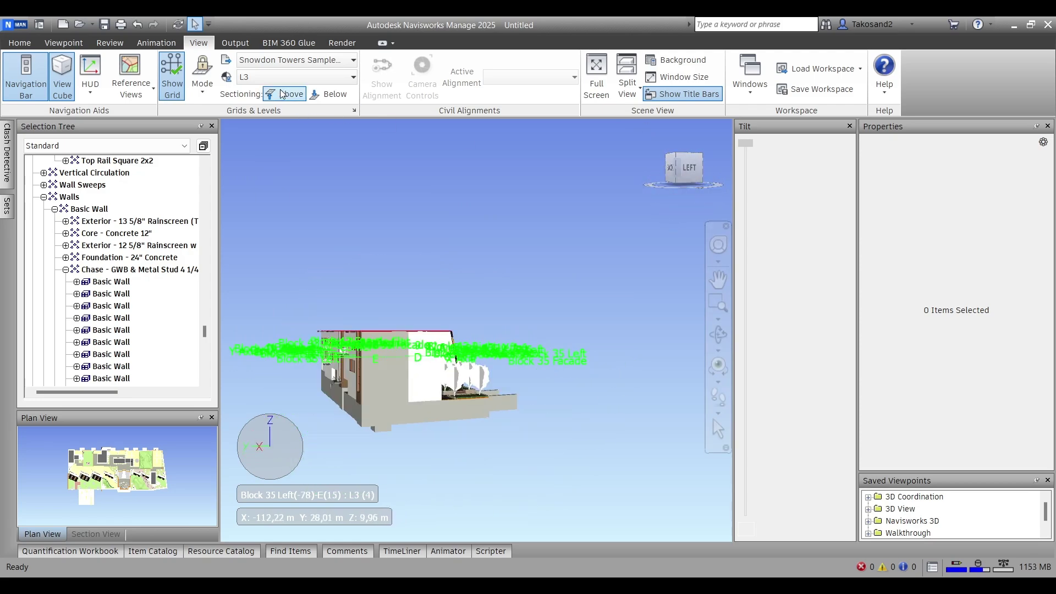
Orbit and zoom to inspect the L3 cut floor from below and straight down
{"action": "left_click", "coordinate": [679, 163]}
{"action": "scroll", "coordinate": [405, 408], "scroll_direction": "up", "scroll_amount": 3}
{"action": "scroll", "coordinate": [447, 420], "scroll_direction": "up", "scroll_amount": 2}
{"action": "left_click", "coordinate": [687, 150]}
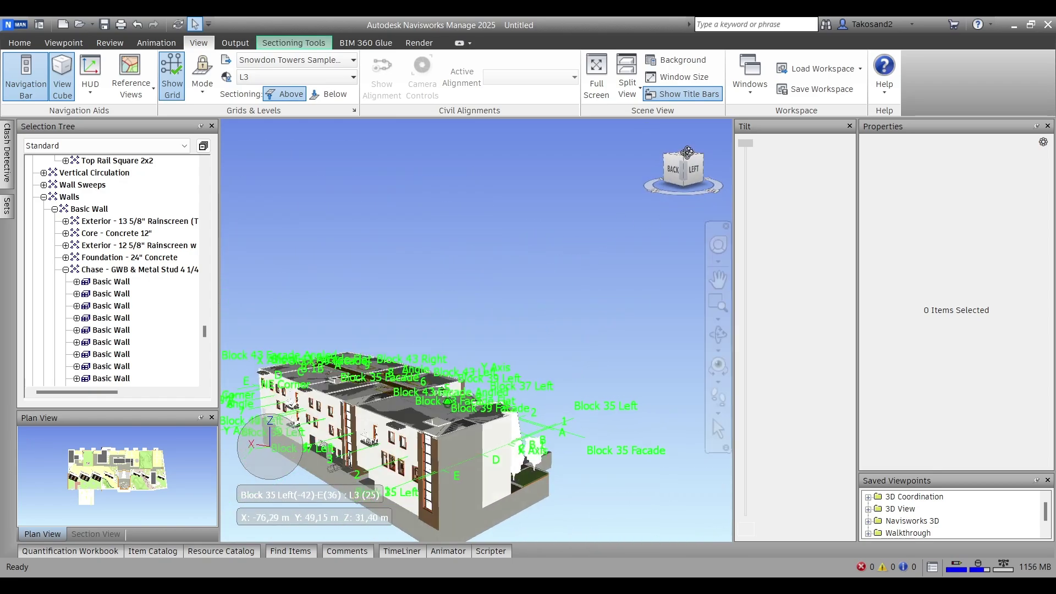
{"action": "left_click_drag", "start_coordinate": [687, 150], "coordinate": [638, 198]}
{"action": "scroll", "coordinate": [358, 404], "scroll_direction": "up", "scroll_amount": 4}
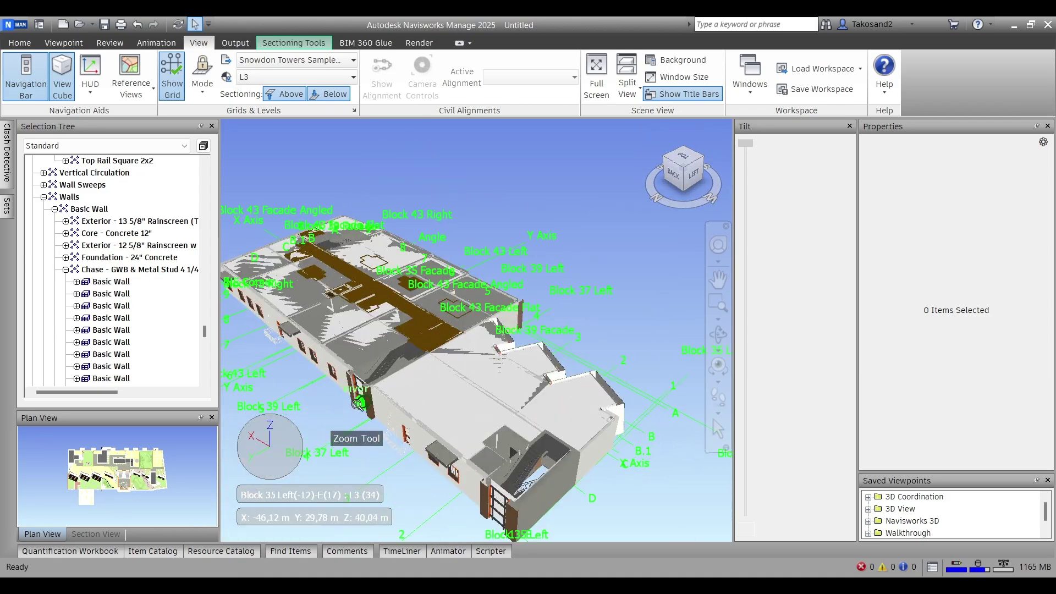
{"action": "scroll", "coordinate": [358, 405], "scroll_direction": "down", "scroll_amount": 5}
{"action": "scroll", "coordinate": [344, 438], "scroll_direction": "up", "scroll_amount": 3}
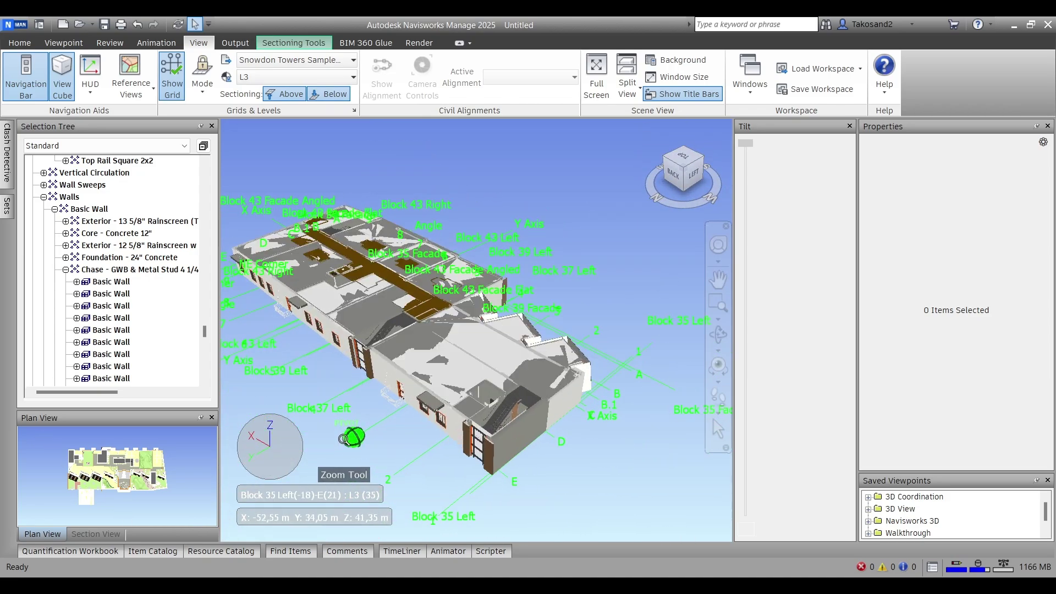
{"action": "scroll", "coordinate": [343, 438], "scroll_direction": "up", "scroll_amount": 5}
{"action": "scroll", "coordinate": [421, 183], "scroll_direction": "up", "scroll_amount": 3}
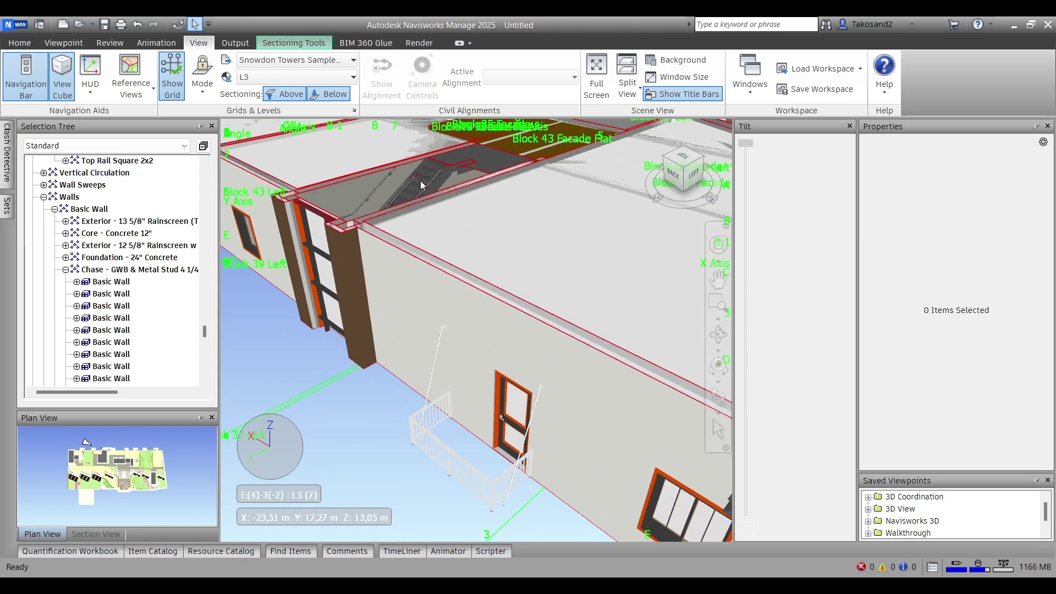
{"action": "middle_click_drag", "start_coordinate": [421, 182], "coordinate": [418, 173], "text": "shift"}
{"action": "scroll", "coordinate": [418, 173], "scroll_direction": "down", "scroll_amount": 10}
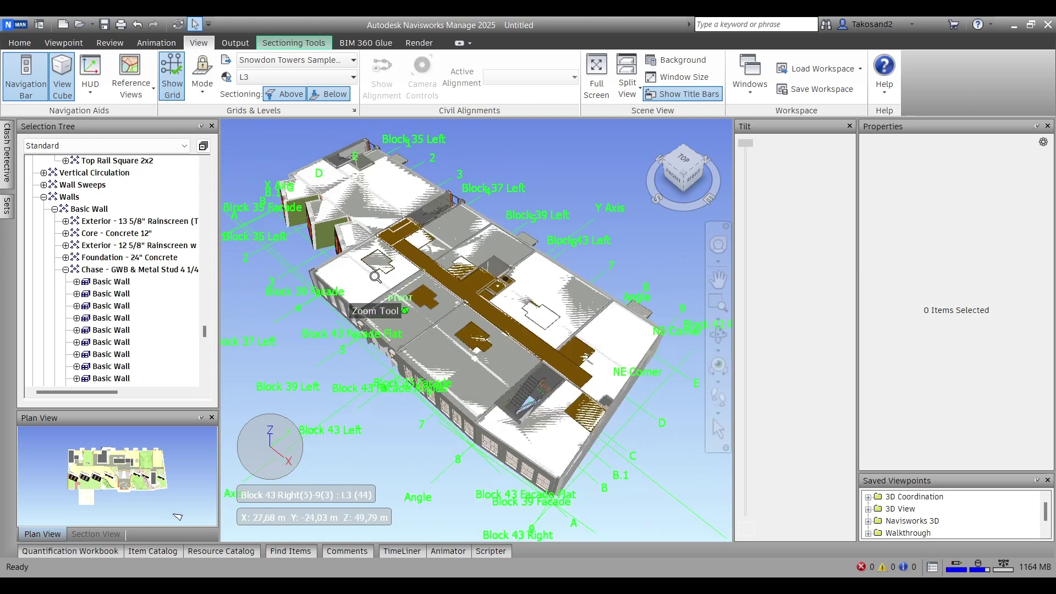
Open the Find Items help article and highlight sentences on long-standing issues and found properties
{"action": "key", "text": "alt+Tab"}
{"action": "scroll", "coordinate": [455, 397], "scroll_direction": "down", "scroll_amount": 1}
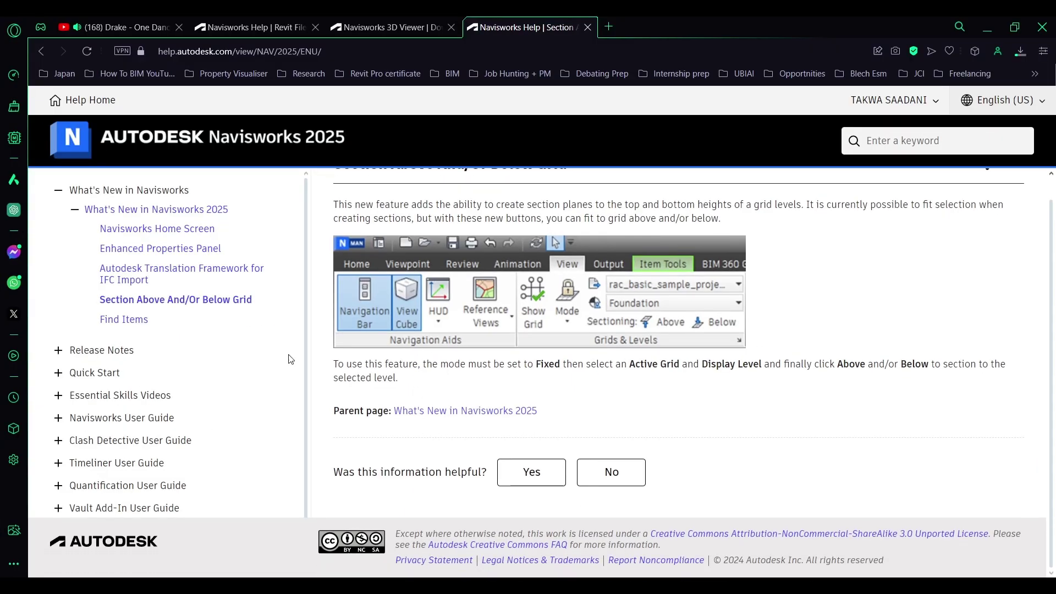
{"action": "left_click", "coordinate": [134, 319]}
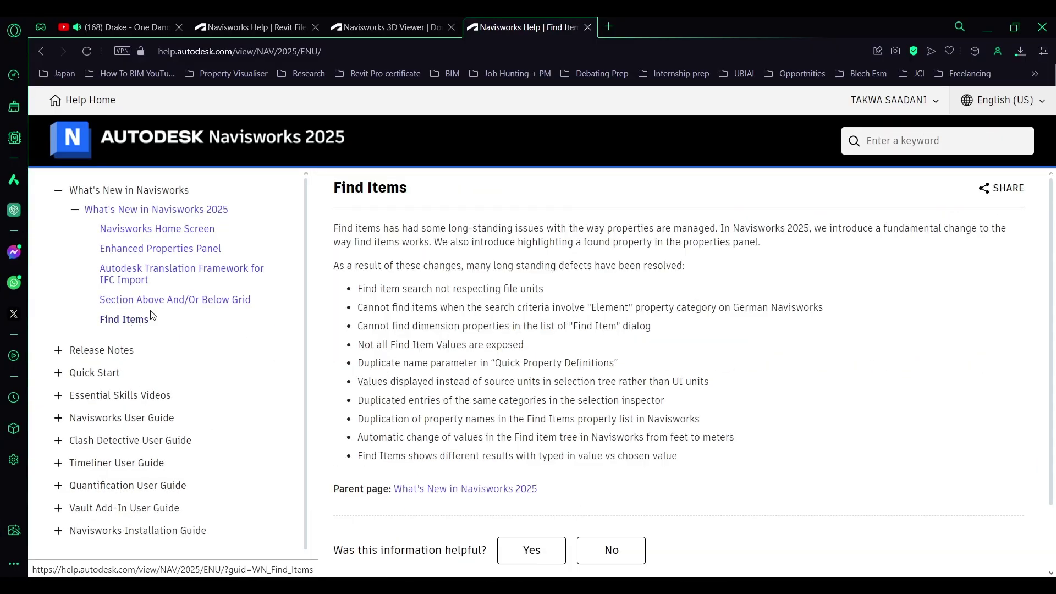
{"action": "left_click_drag", "start_coordinate": [337, 227], "coordinate": [458, 226]}
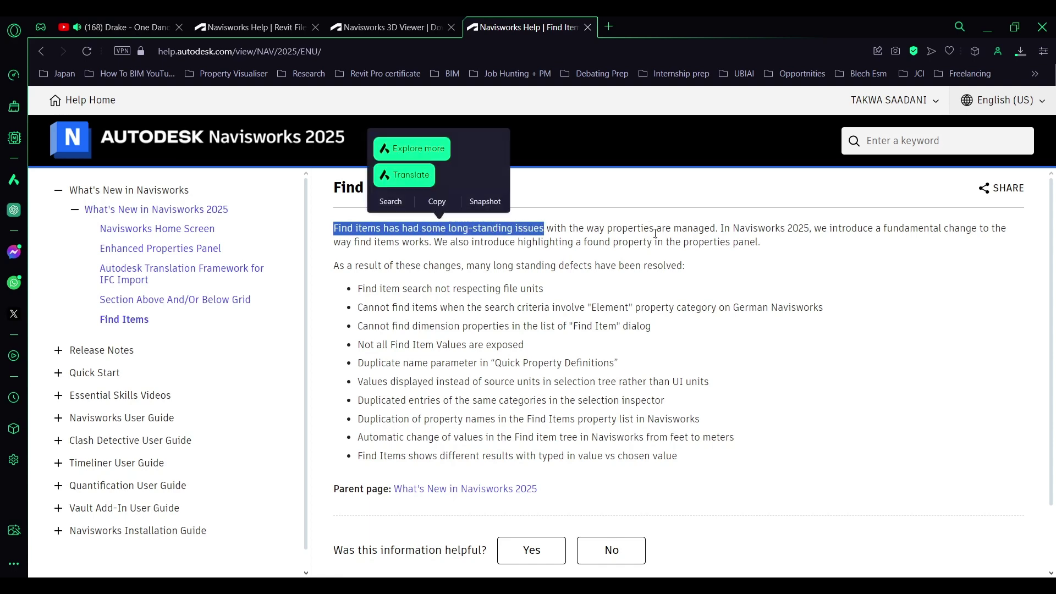
{"action": "left_click", "coordinate": [695, 260]}
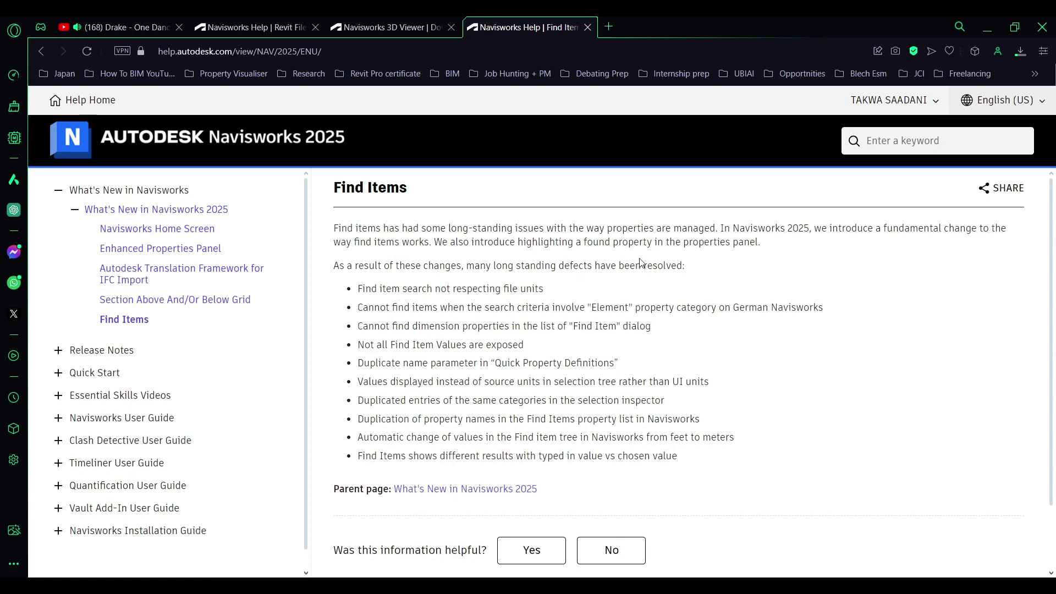
{"action": "left_click_drag", "start_coordinate": [584, 242], "coordinate": [768, 251]}
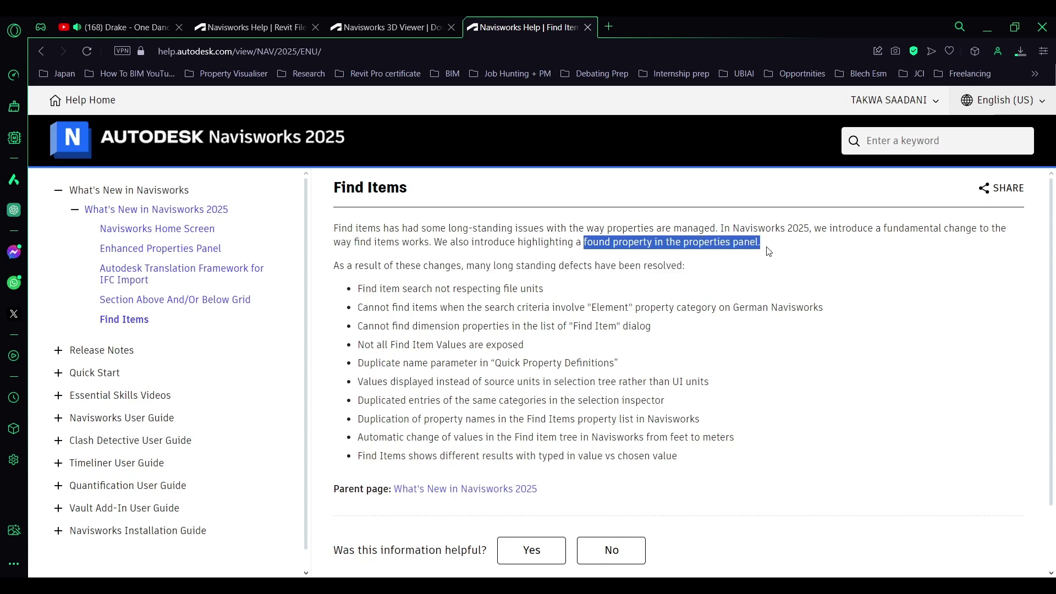
{"action": "left_click", "coordinate": [778, 279]}
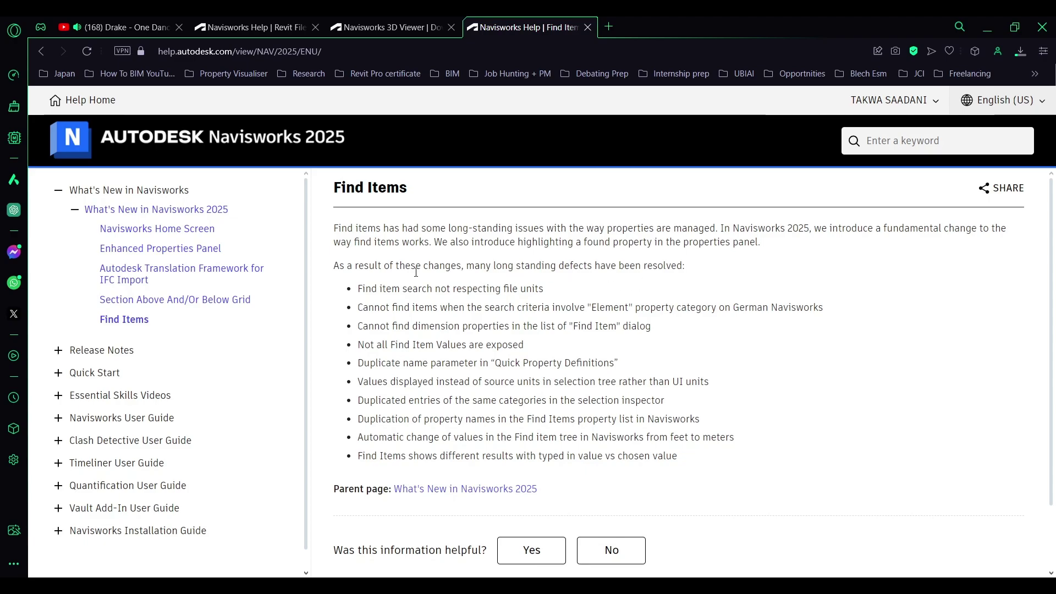
In Find Items, start a search condition on the Element category's Category property
{"action": "key", "text": "alt+Tab"}
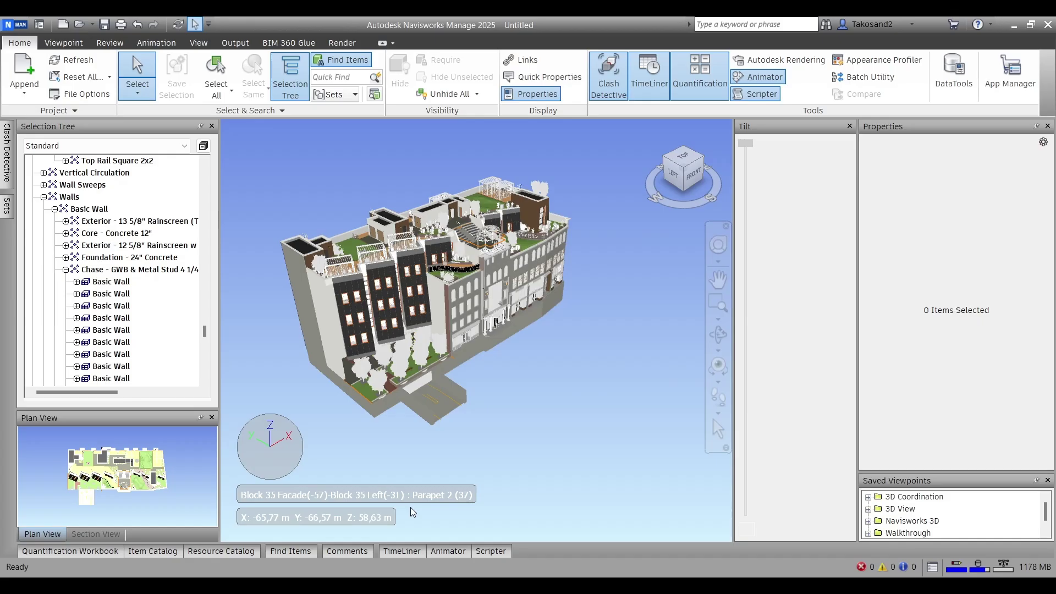
{"action": "left_click", "coordinate": [301, 552]}
{"action": "left_click", "coordinate": [550, 389]}
{"action": "left_click", "coordinate": [550, 389]}
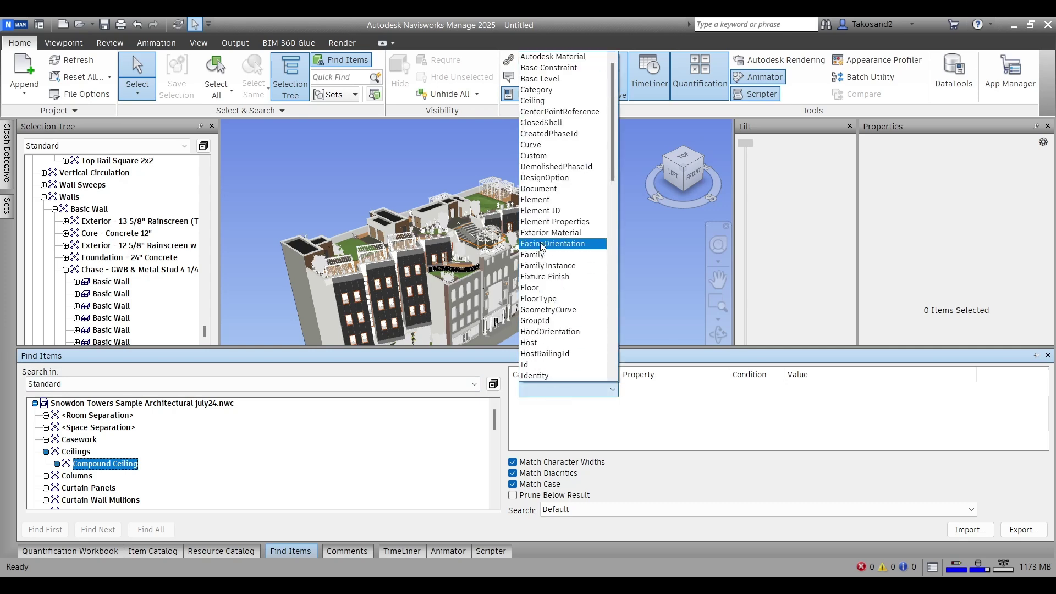
{"action": "left_click", "coordinate": [538, 199]}
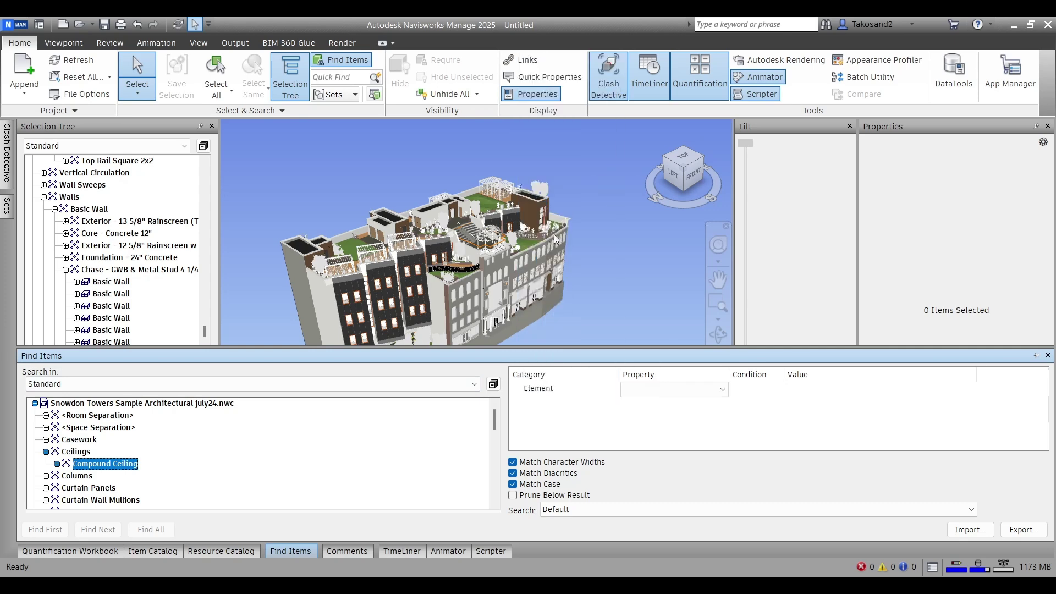
{"action": "left_click", "coordinate": [655, 390]}
{"action": "scroll", "coordinate": [656, 333], "scroll_direction": "down", "scroll_amount": 2}
{"action": "scroll", "coordinate": [656, 333], "scroll_direction": "down", "scroll_amount": 2}
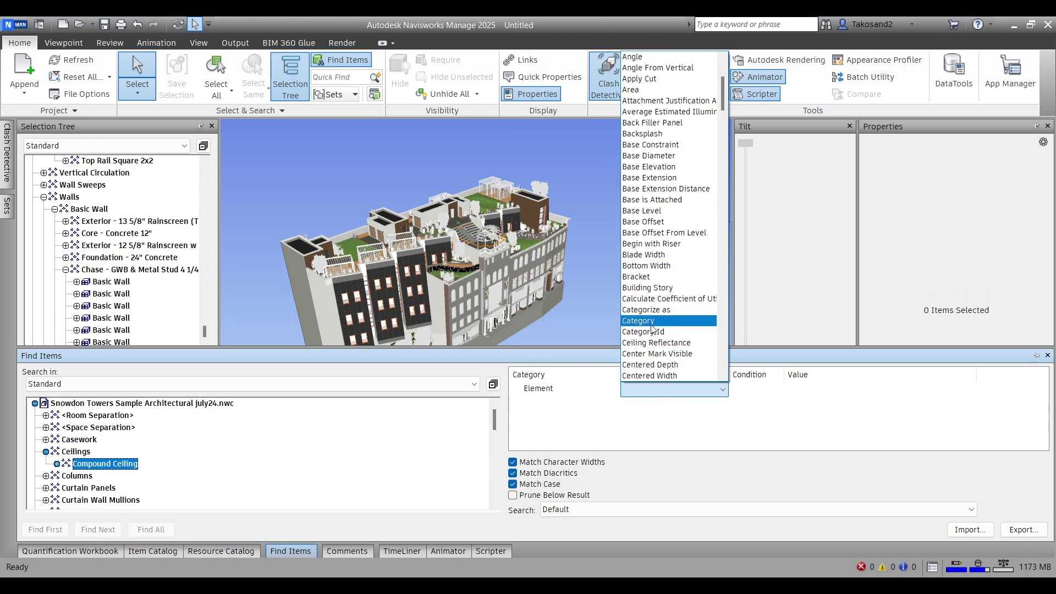
{"action": "scroll", "coordinate": [652, 327], "scroll_direction": "down", "scroll_amount": 2}
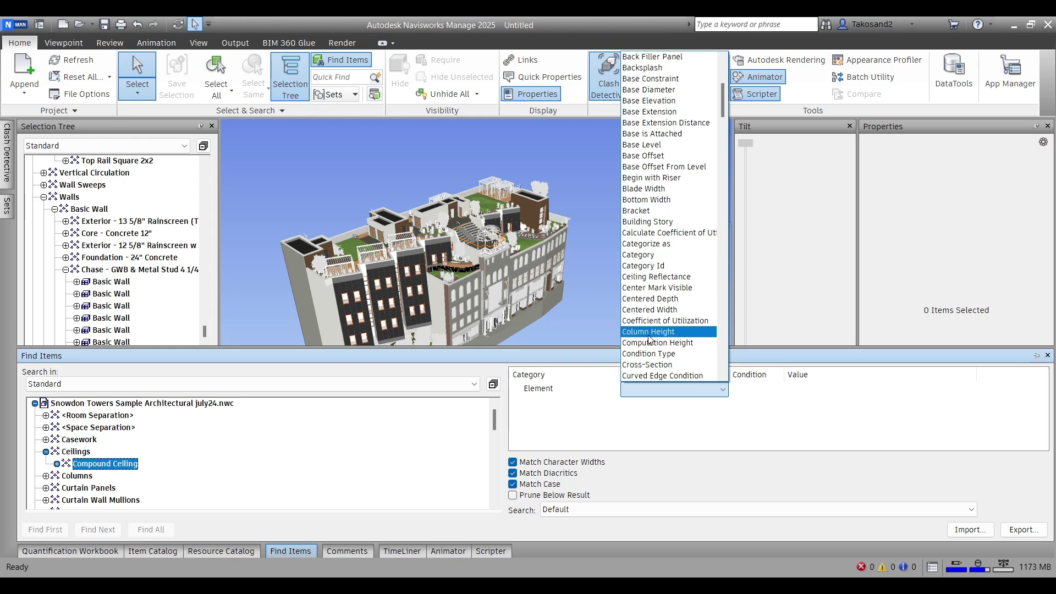
{"action": "left_click", "coordinate": [641, 256]}
Set the condition to Equals Ceilings and select all 68 matching items
{"action": "left_click", "coordinate": [757, 389]}
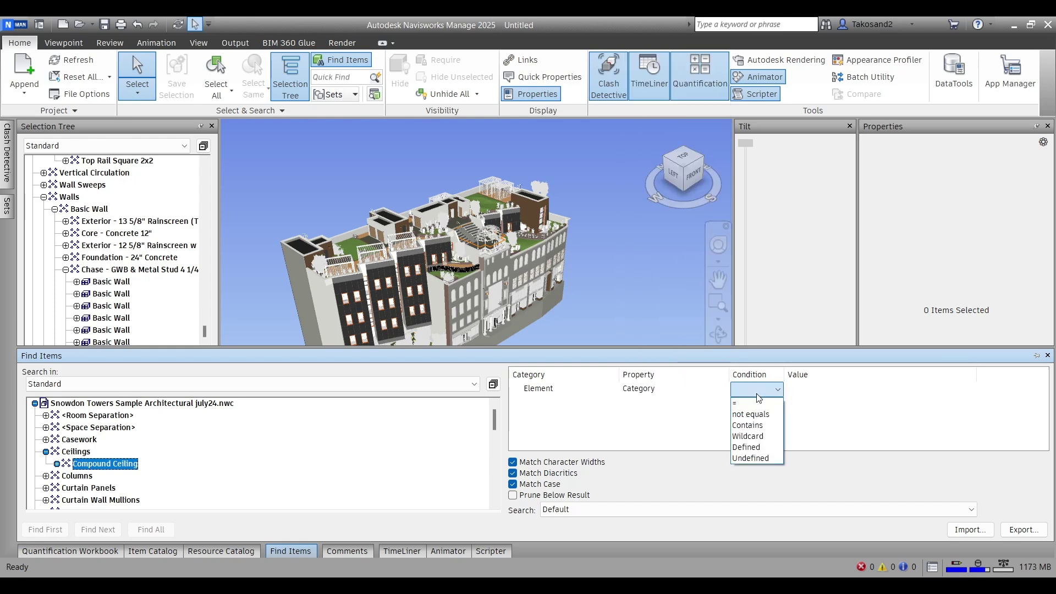
{"action": "left_click", "coordinate": [759, 405]}
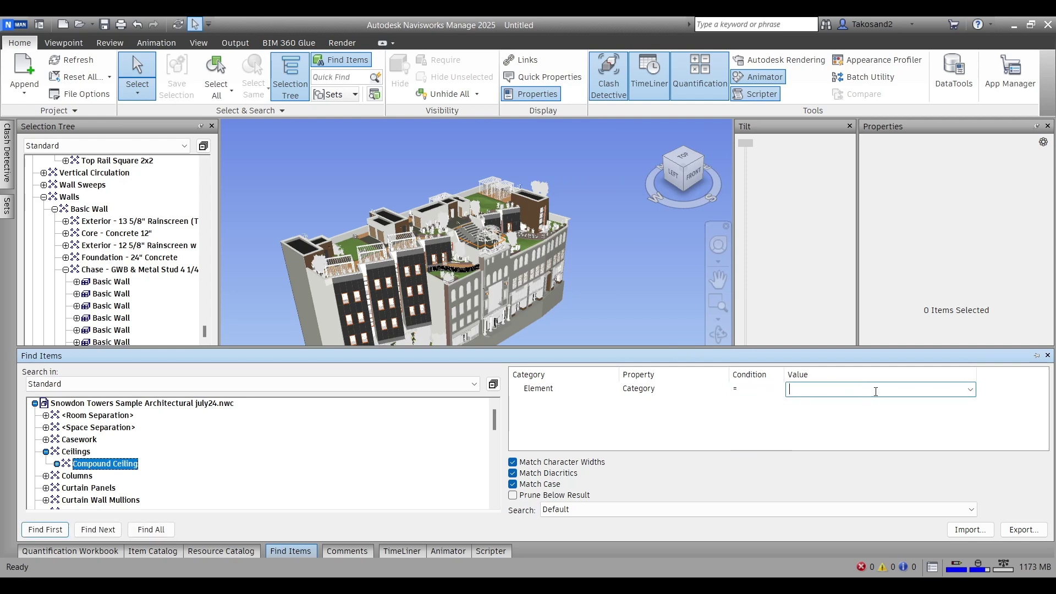
{"action": "left_click", "coordinate": [971, 391]}
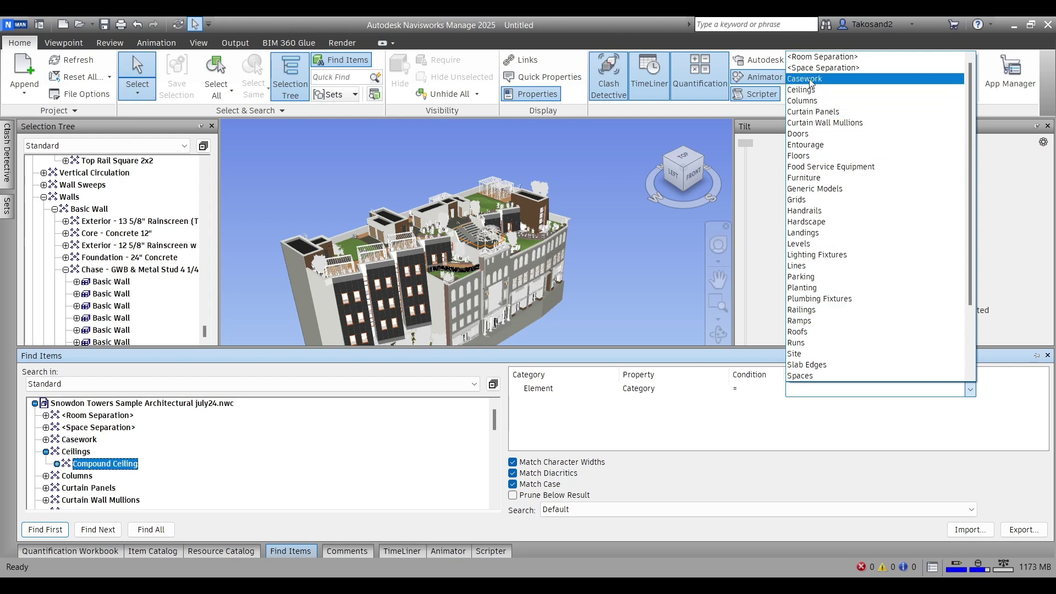
{"action": "left_click", "coordinate": [824, 92]}
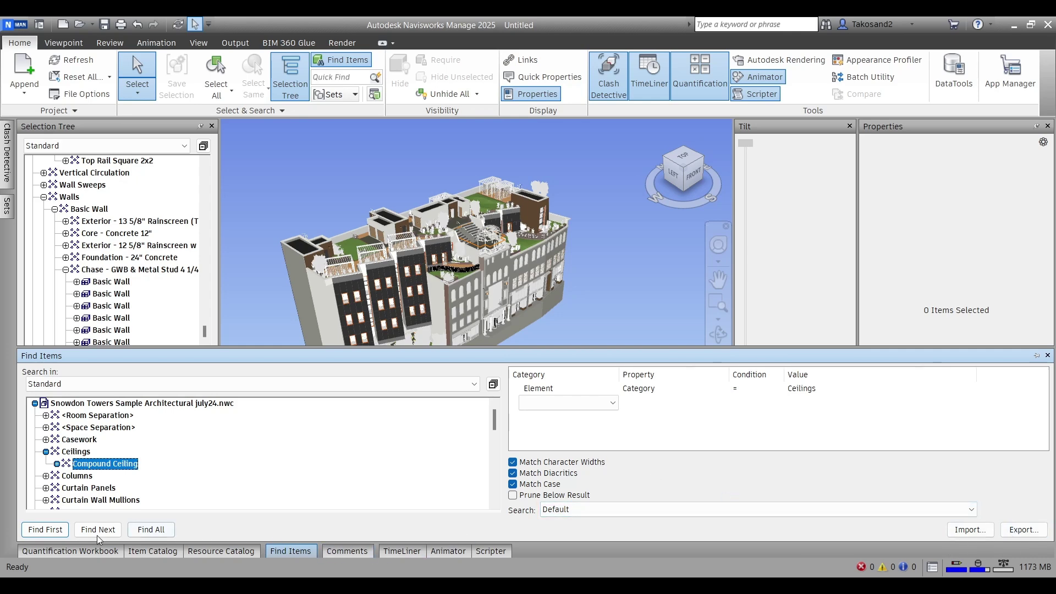
{"action": "left_click", "coordinate": [139, 531]}
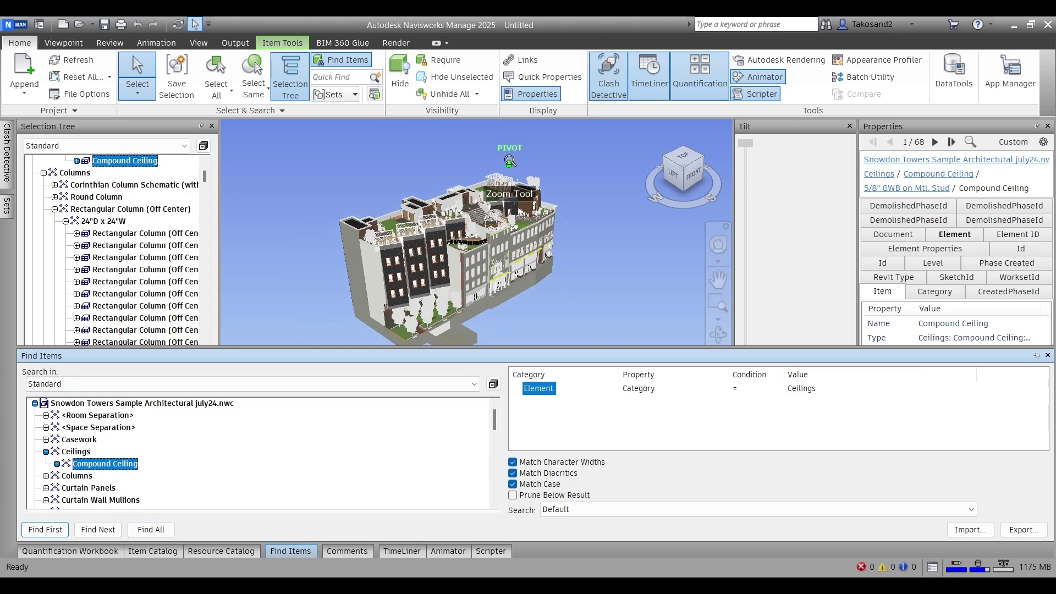
{"action": "left_click", "coordinate": [883, 247]}
Review the found ceiling's properties, step to the next of 68 ceilings, then deselect all
{"action": "left_click", "coordinate": [954, 276]}
{"action": "left_click", "coordinate": [935, 143]}
{"action": "key", "text": "Escape"}
Orbit closer to the building and bring up the application menu of file commands
{"action": "left_click_drag", "start_coordinate": [686, 177], "coordinate": [689, 184]}
{"action": "scroll", "coordinate": [470, 180], "scroll_direction": "up", "scroll_amount": 3}
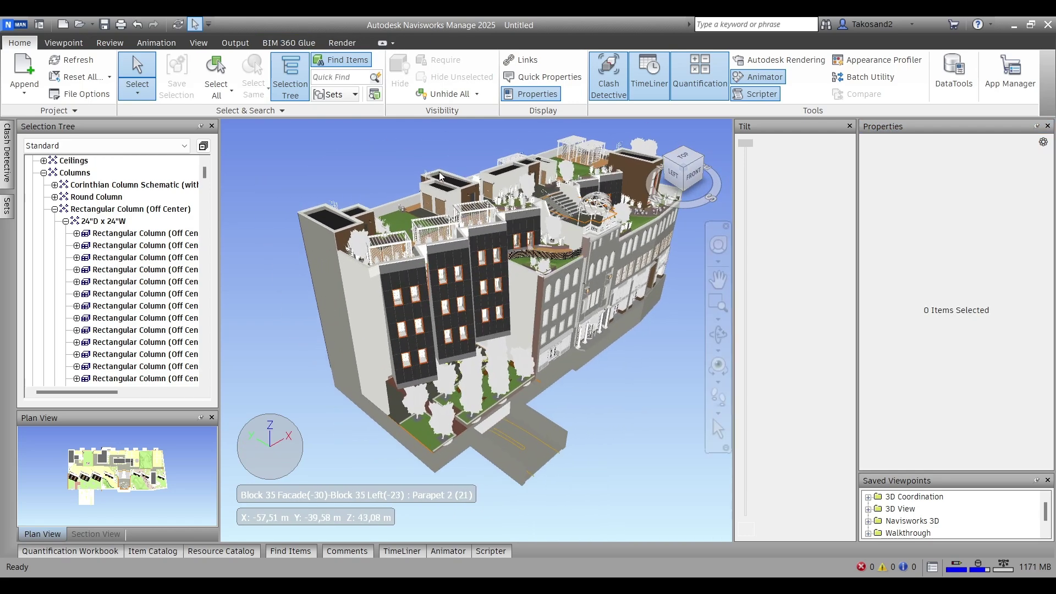
{"action": "left_click", "coordinate": [14, 25]}
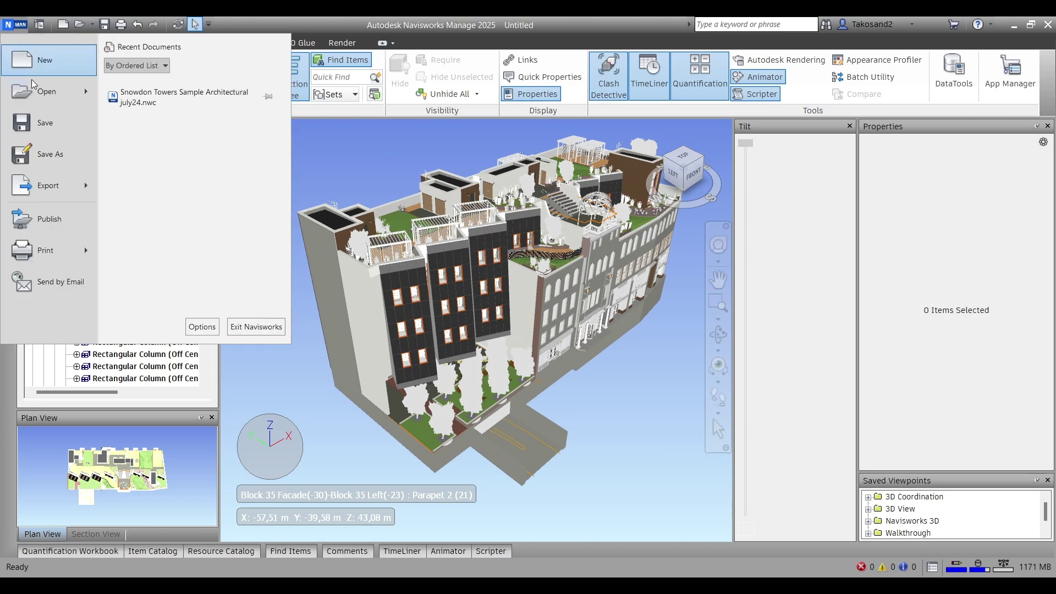